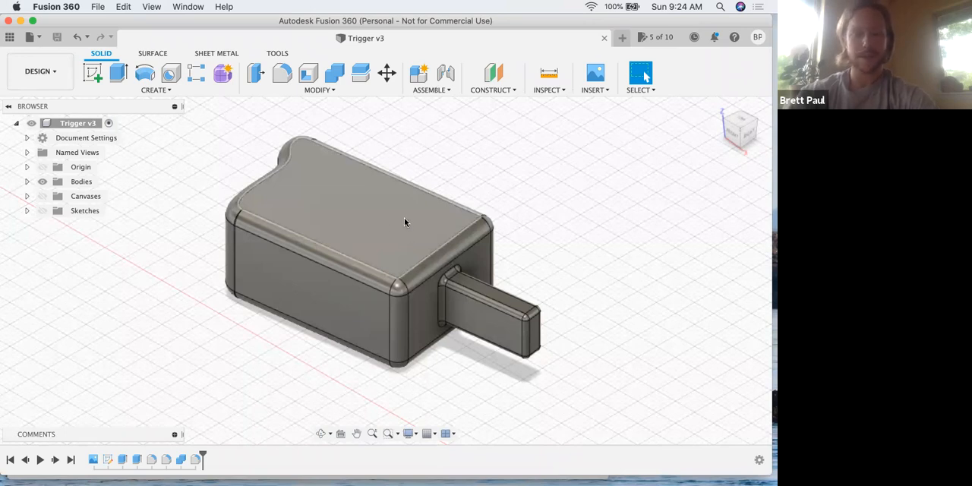
pyautogui.hotkey('ctrl', 'Up')
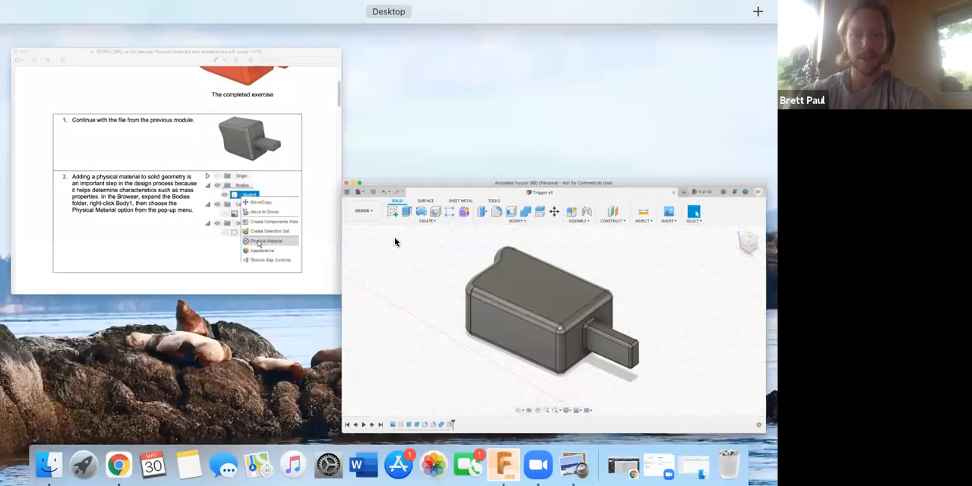
pyautogui.click(394, 237)
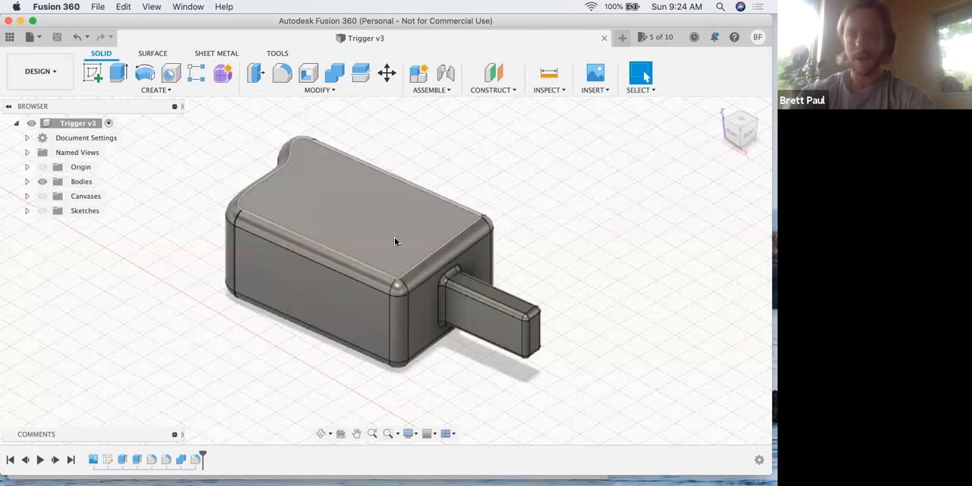
pyautogui.keyDown('shift'); pyautogui.moveTo(392, 235); pyautogui.dragTo(423, 270, button='middle'); pyautogui.keyUp('shift')
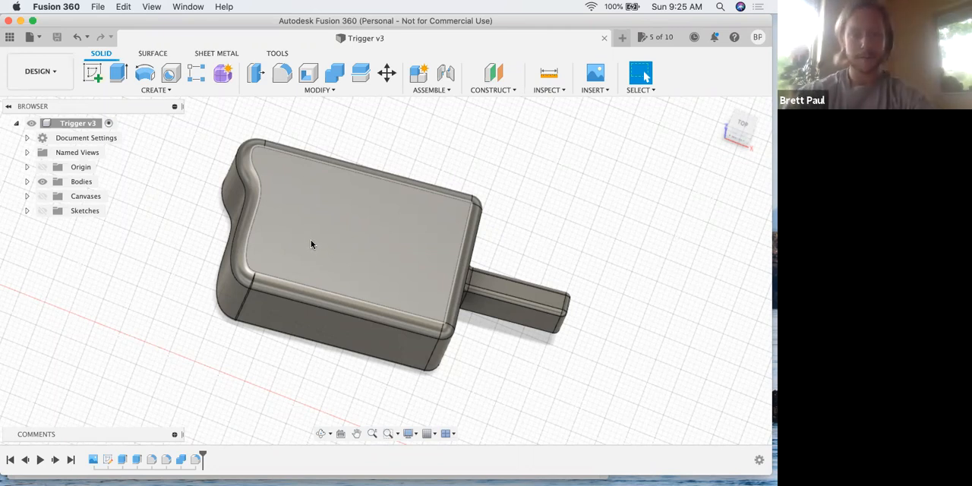
# - Switch to the lesson PDF in Preview and read the instructions for adding a physical material to Body1
pyautogui.hotkey('ctrl', 'Up')
pyautogui.click(224, 253)
pyautogui.scroll(-2, 225, 254)
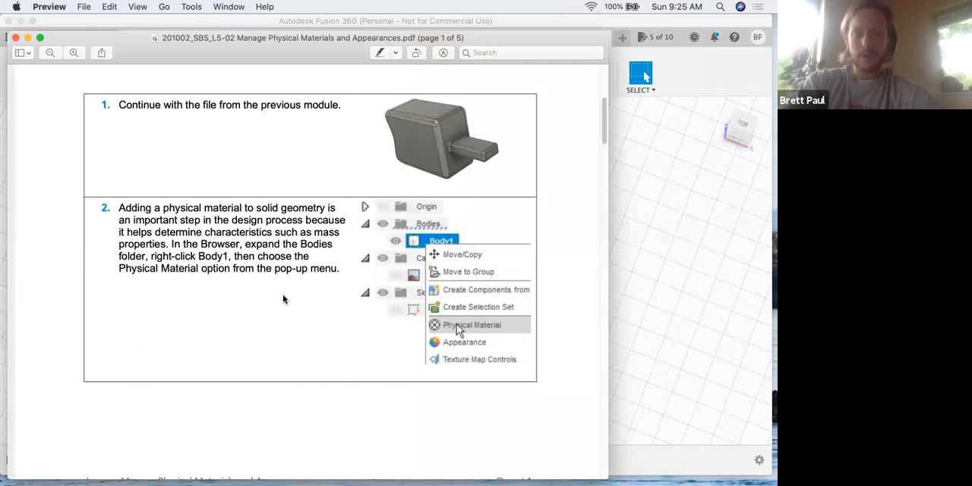
# - Return to Fusion 360, open the Physical Material settings for Body1 and place the dialog nearer the model
pyautogui.press('super+Tab')
pyautogui.click(27, 181)
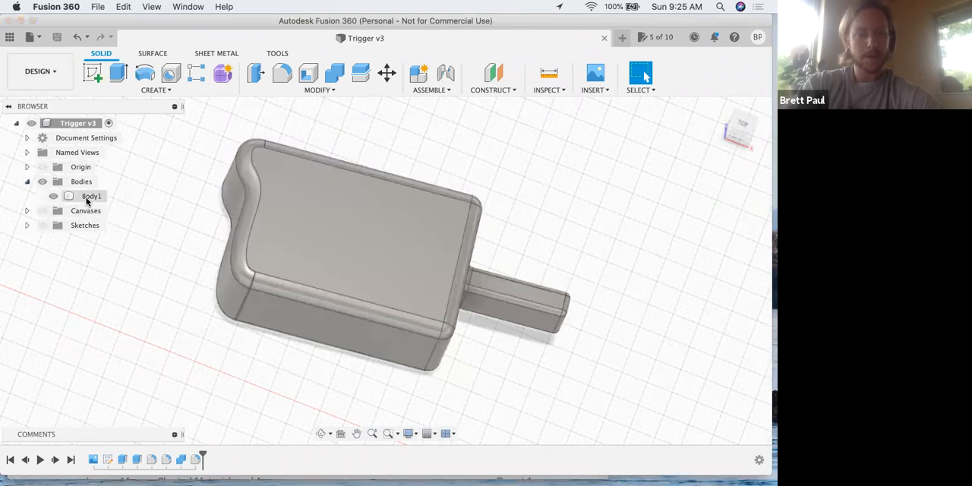
pyautogui.rightClick(87, 201)
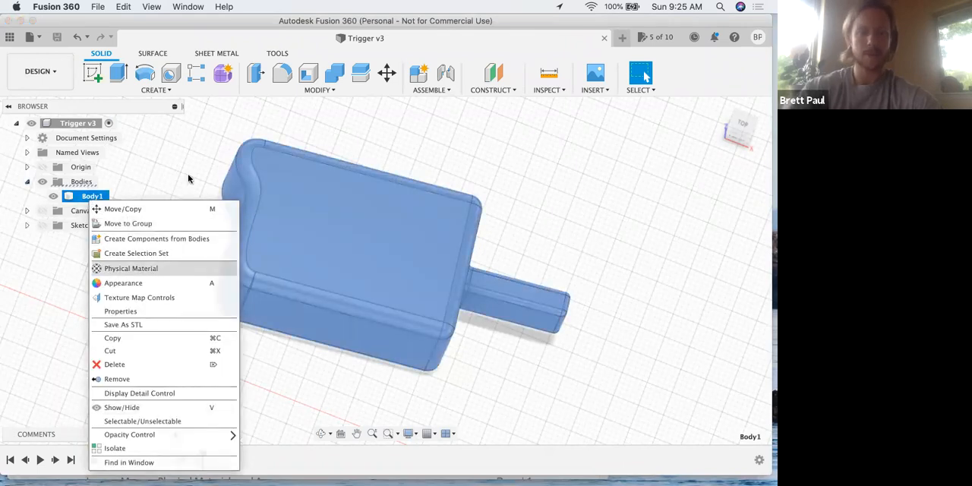
pyautogui.click(149, 270)
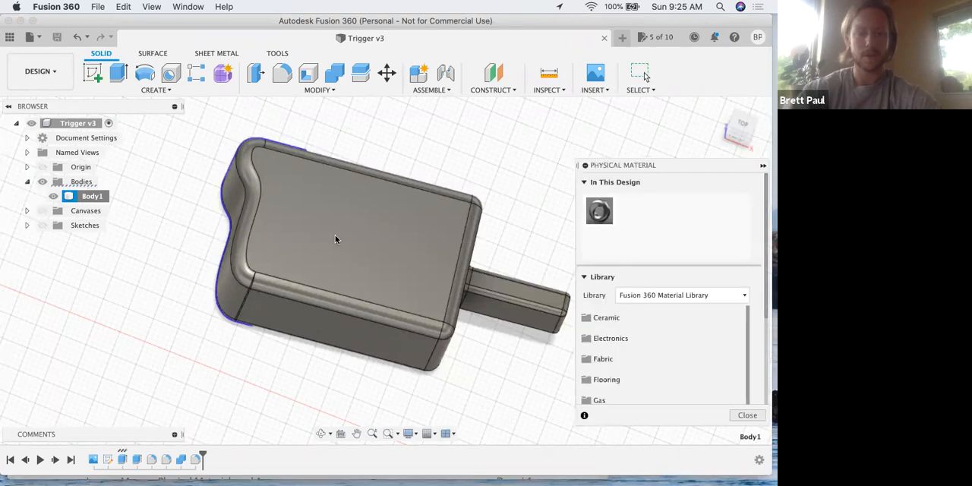
pyautogui.moveTo(618, 165); pyautogui.dragTo(373, 118)
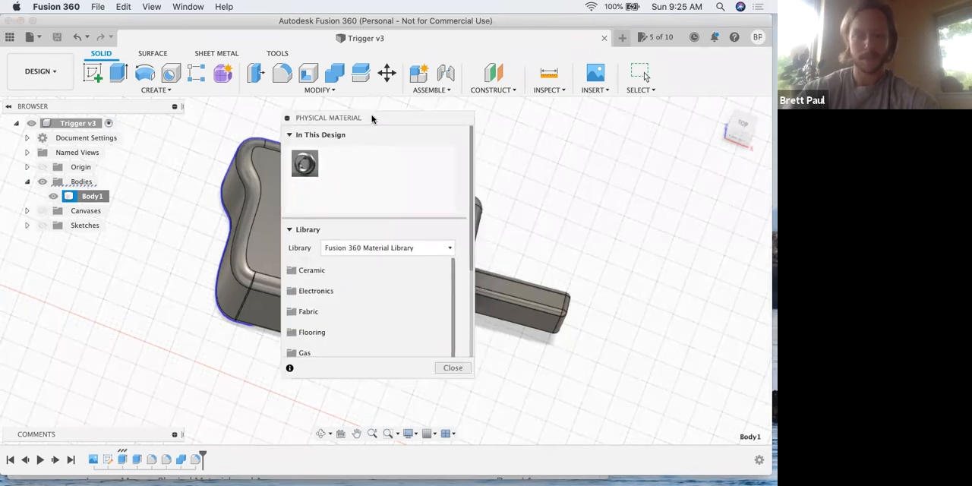
# - Switch to the lesson PDF in Preview and read step 3 on choosing the plastic material
pyautogui.hotkey('ctrl', 'Up')
pyautogui.click(227, 250)
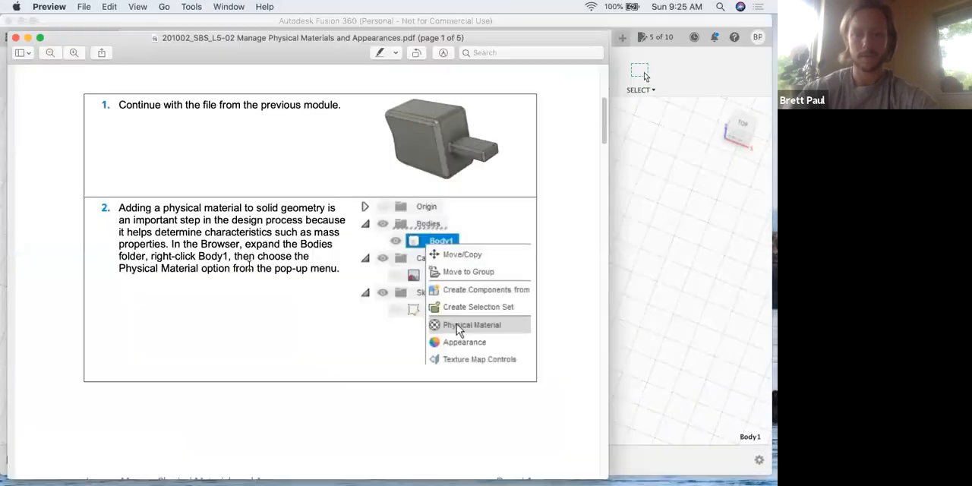
pyautogui.scroll(-5, 249, 265)
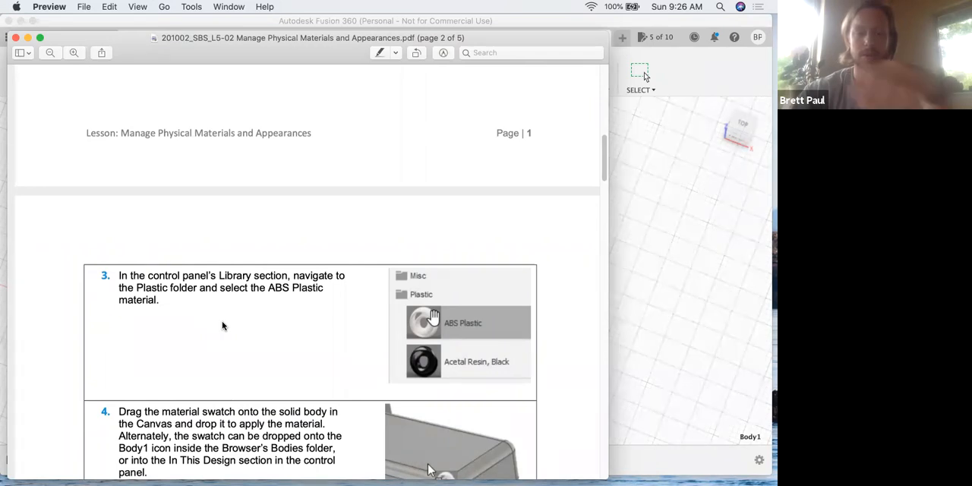
# - Return to Fusion 360 and expand the Plastic folder of the Fusion 360 Material Library to show ABS Plastic
pyautogui.hotkey('ctrl', 'Up')
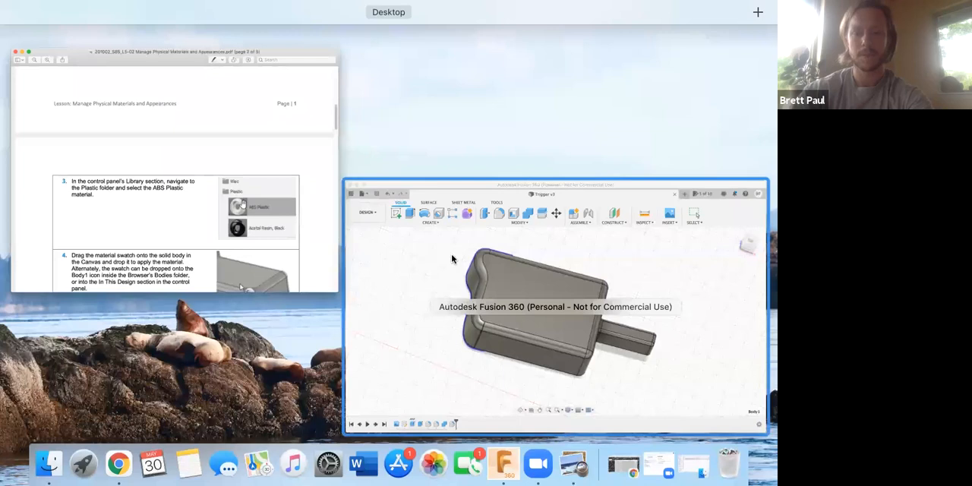
pyautogui.click(454, 259)
pyautogui.scroll(-5, 331, 287)
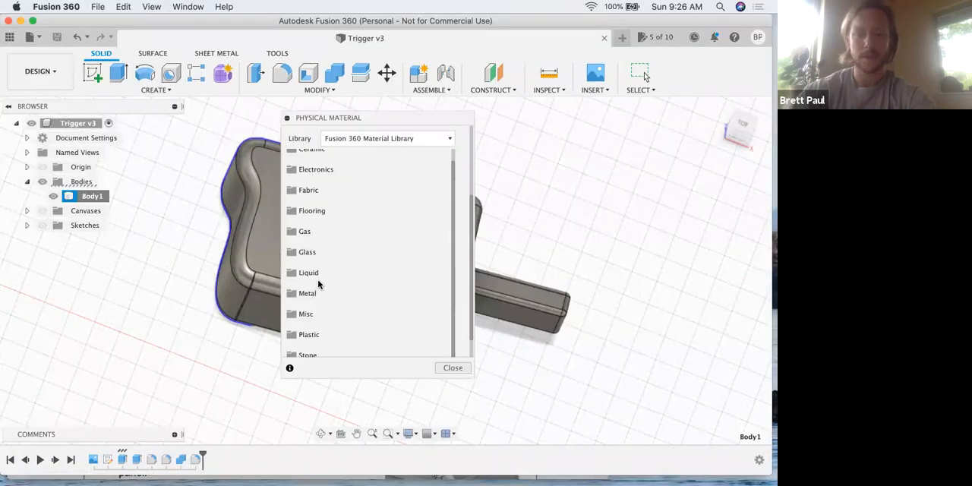
pyautogui.click(309, 307)
pyautogui.scroll(-3, 338, 312)
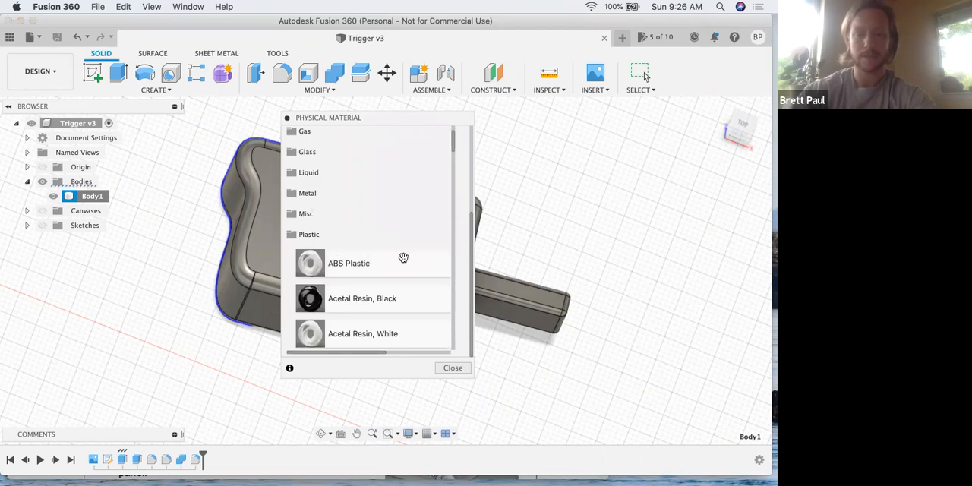
# - Switch to the lesson PDF in Preview and read step 4 on applying the material swatch to the body
pyautogui.hotkey('ctrl', 'Up')
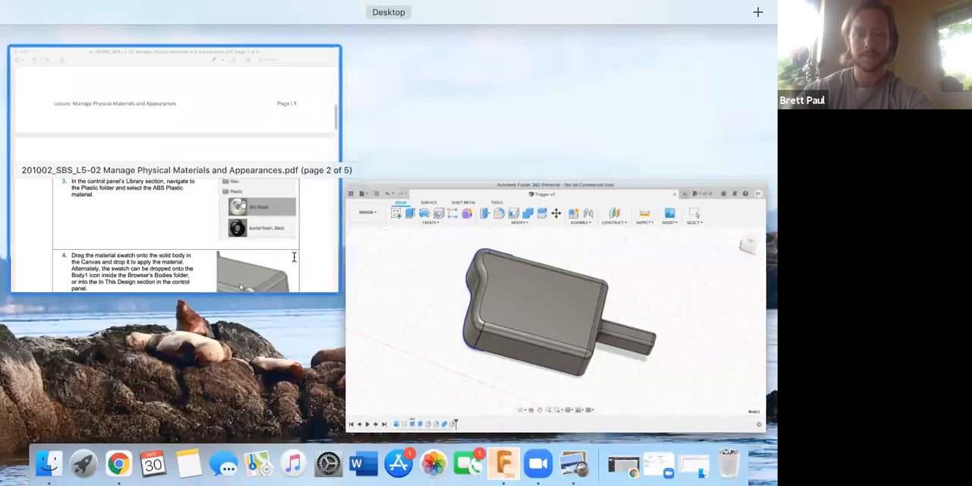
pyautogui.click(294, 258)
pyautogui.scroll(-2, 293, 259)
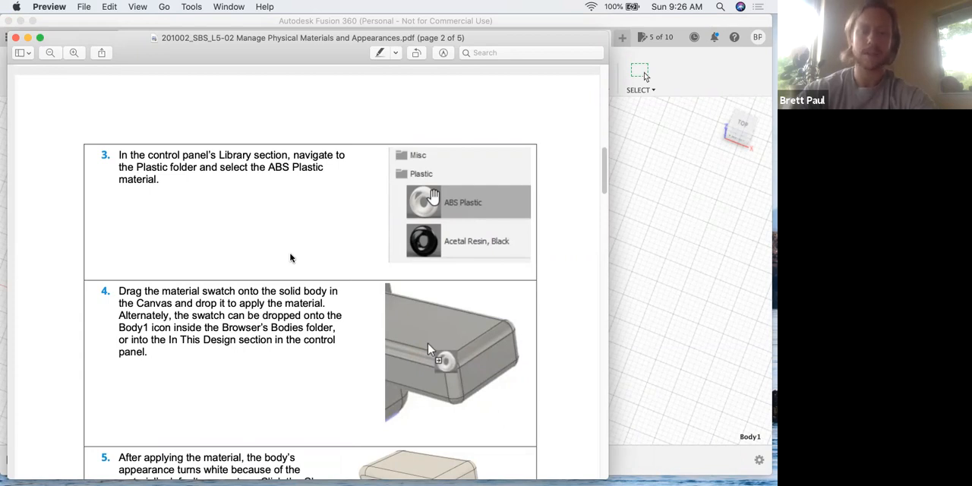
# - Return to Fusion 360 and apply the ABS Plastic physical material from the Plastic folder to Body1
pyautogui.hotkey('ctrl', 'Up')
pyautogui.click(410, 266)
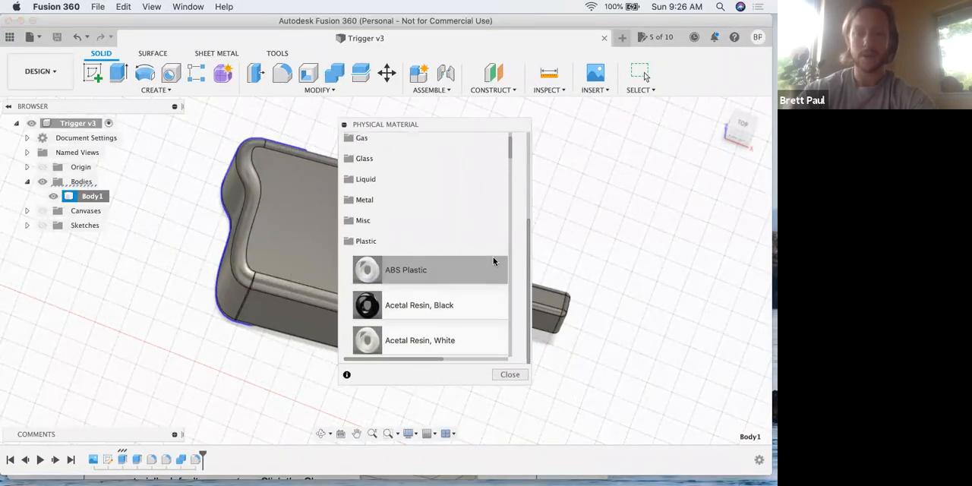
pyautogui.scroll(3, 527, 159)
pyautogui.scroll(1, 528, 160)
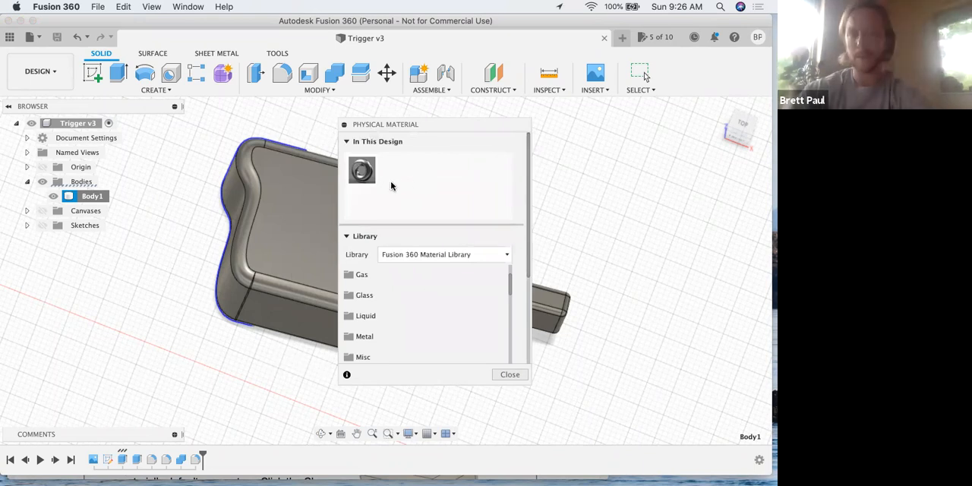
pyautogui.scroll(3, 422, 300)
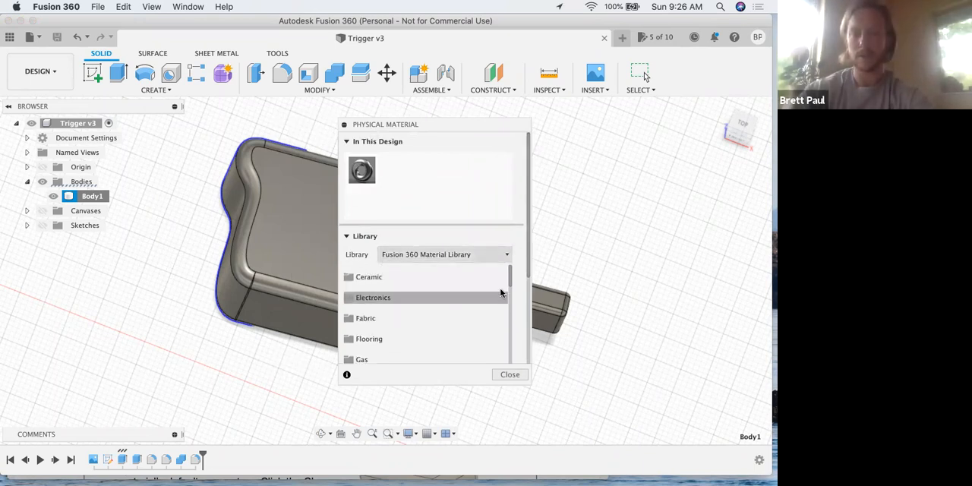
pyautogui.moveTo(510, 278); pyautogui.dragTo(510, 300)
pyautogui.scroll(-3, 429, 319)
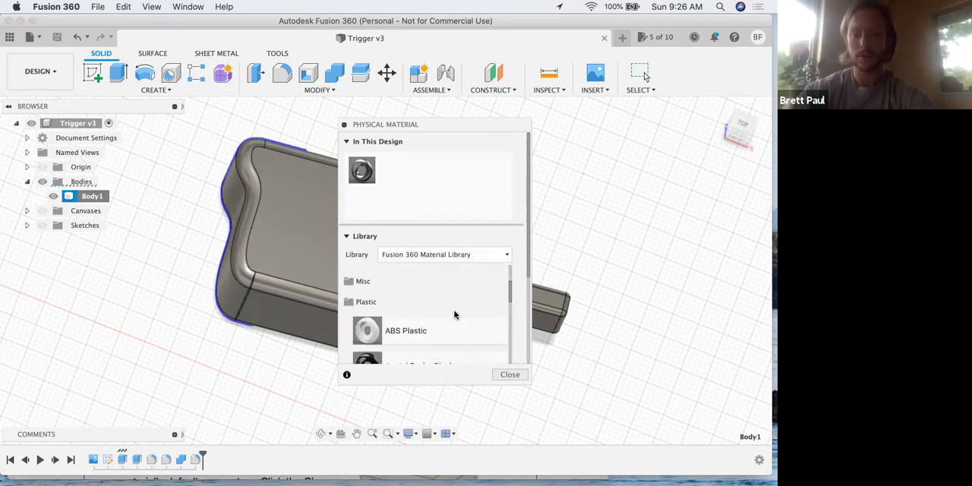
pyautogui.moveTo(429, 323); pyautogui.dragTo(102, 197)
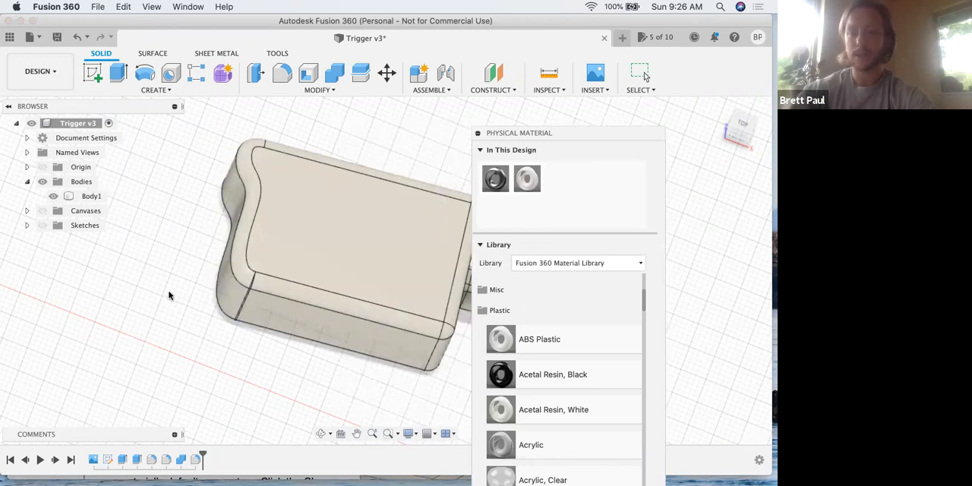
# - Clear the body selection and collapse the Physical Material dialog to view the whole trigger in its new material
pyautogui.click(316, 176)
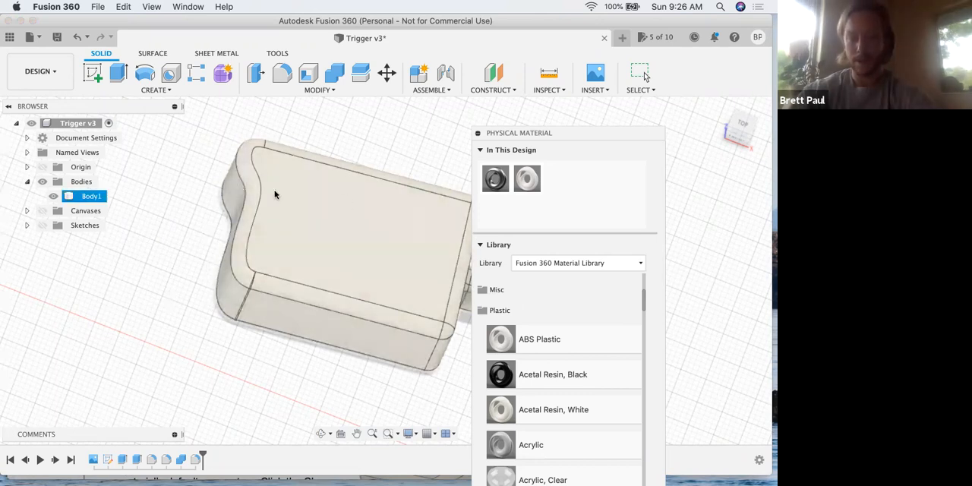
pyautogui.click(197, 268)
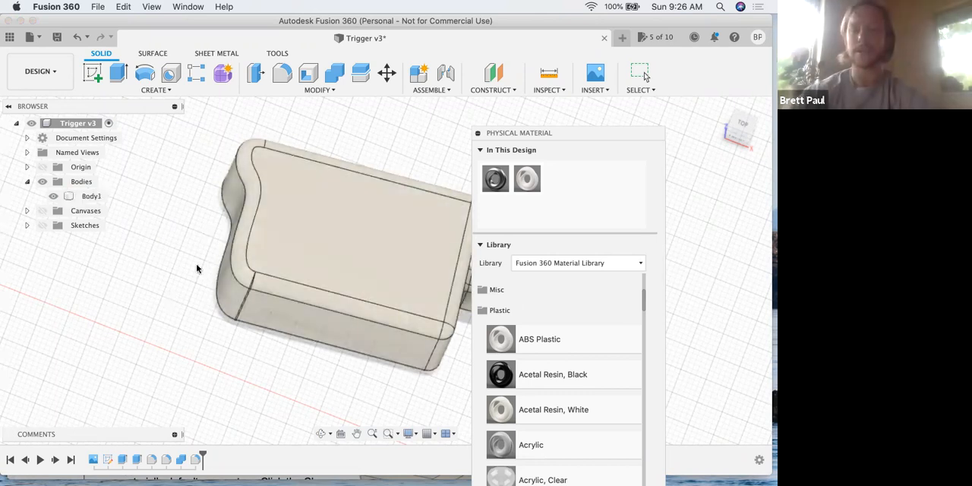
pyautogui.click(477, 133)
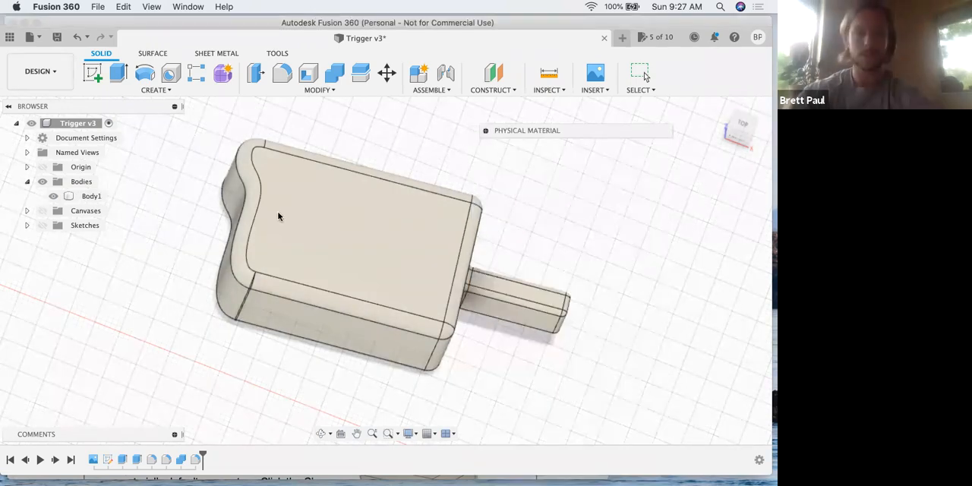
# - Switch to the lesson PDF in Preview and read steps 5 to 9 on accepting the material, body properties and appearance
pyautogui.hotkey('ctrl', 'Up')
pyautogui.click(277, 243)
pyautogui.scroll(-2, 237, 249)
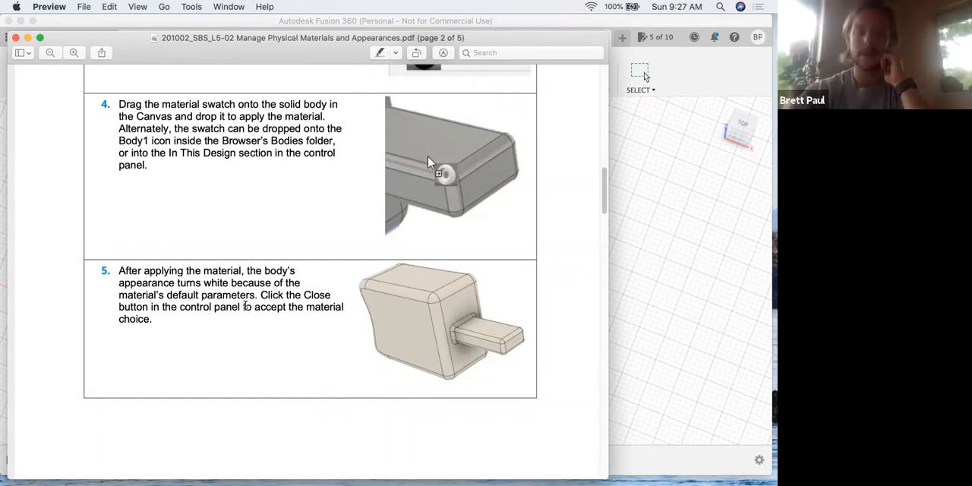
pyautogui.scroll(-8, 250, 307)
pyautogui.scroll(-5, 244, 310)
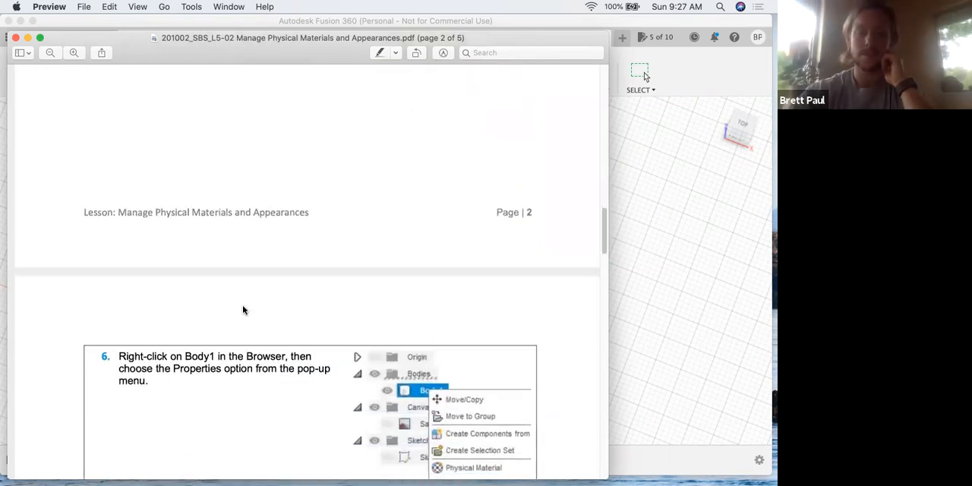
pyautogui.scroll(-1, 239, 307)
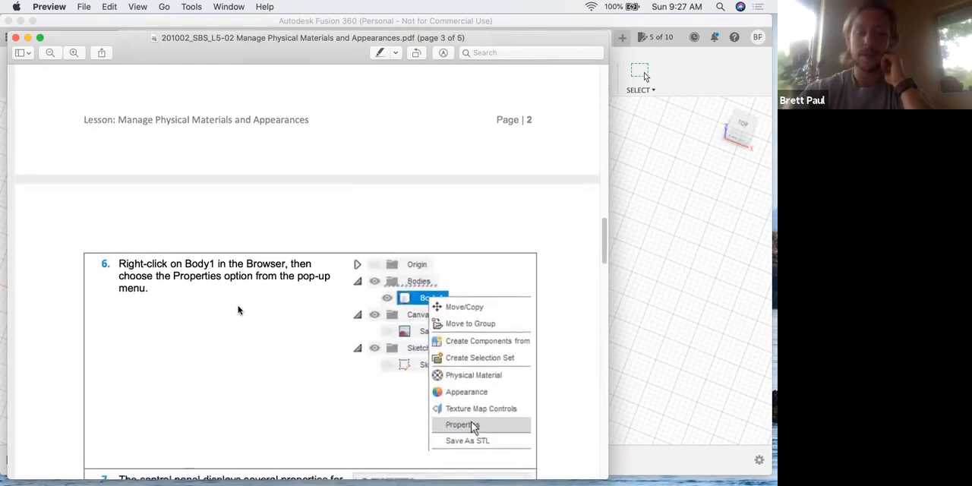
pyautogui.scroll(-10, 237, 309)
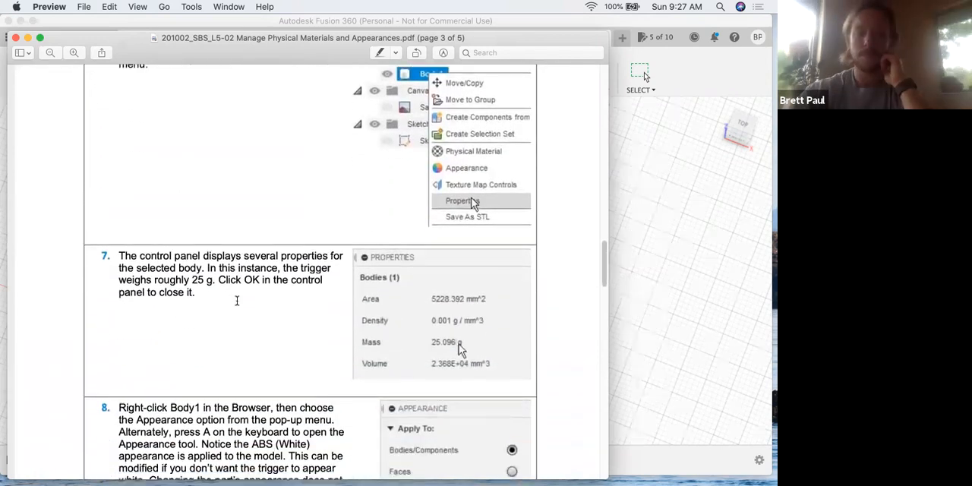
pyautogui.scroll(-1, 237, 300)
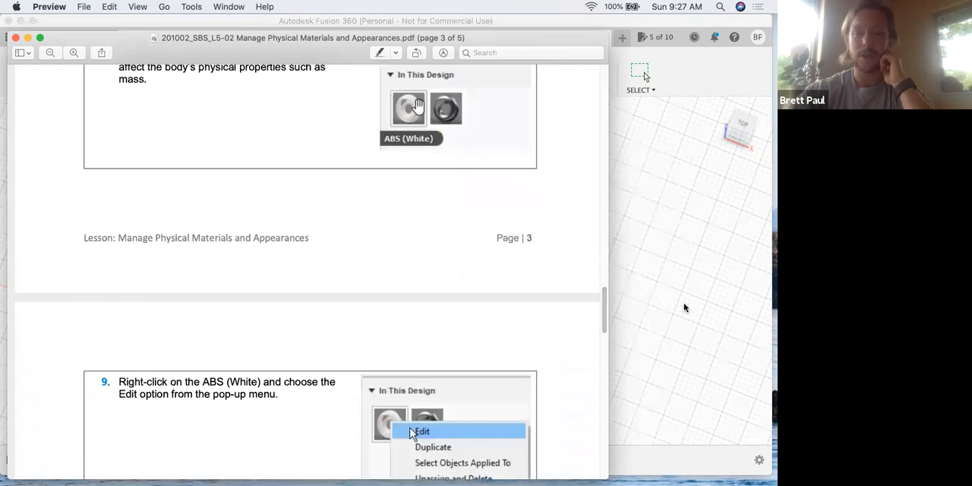
# - Return to Fusion 360 and close the Physical Material dialog, keeping ABS Plastic on Body1
pyautogui.click(697, 322)
pyautogui.click(89, 197)
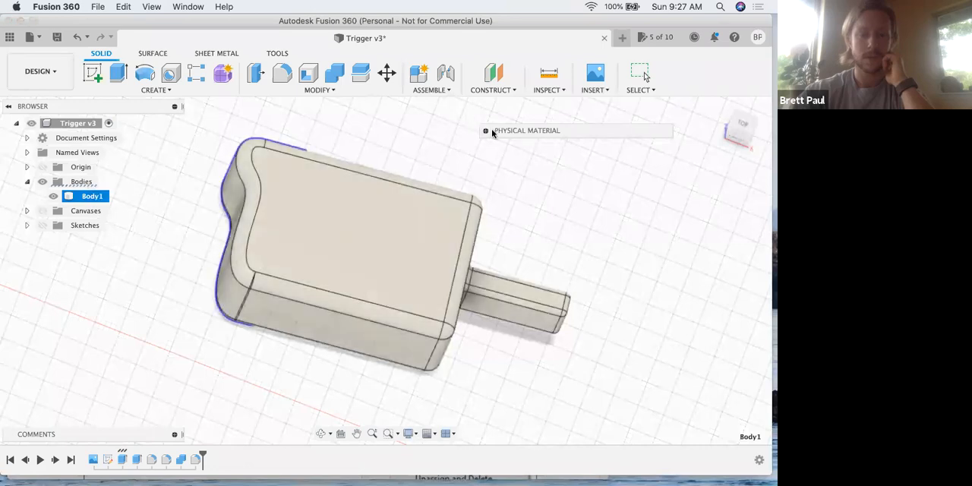
pyautogui.click(486, 131)
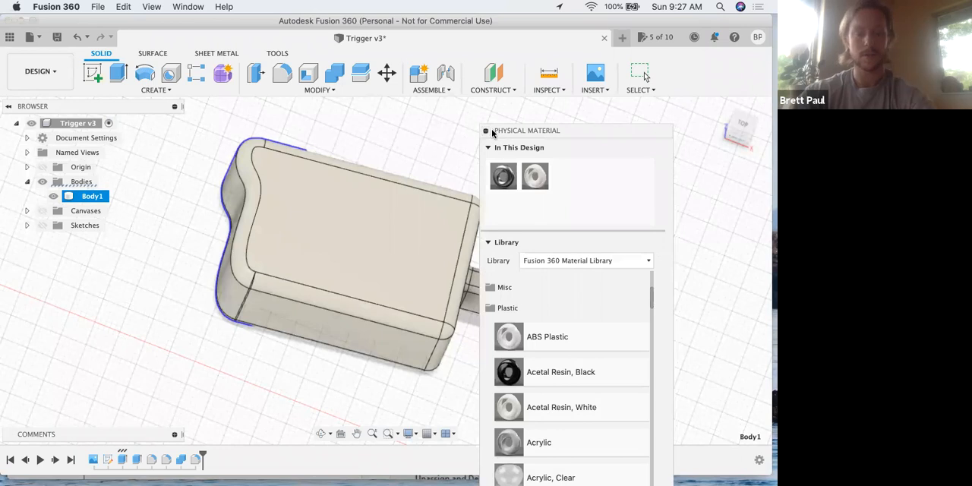
pyautogui.press('Escape')
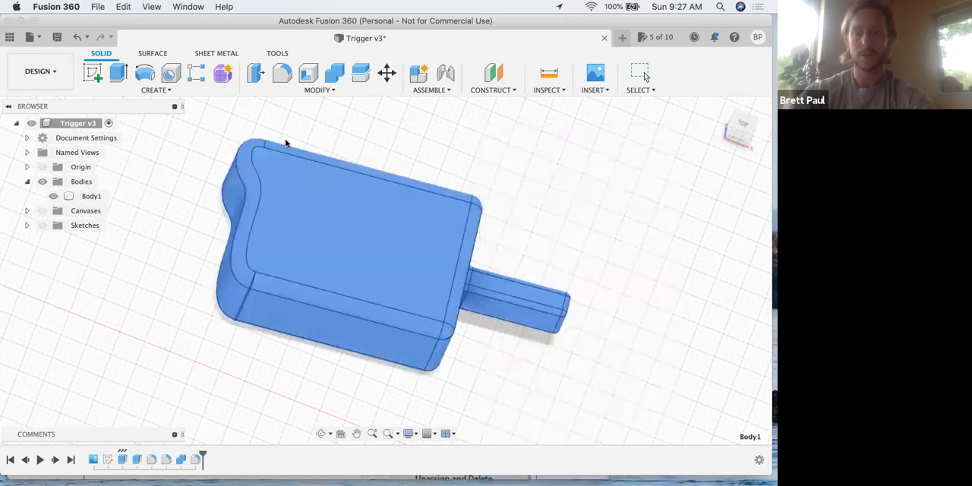
# - Open the properties of Body1 to check its mass, volume, physical material and appearance, and close them
pyautogui.rightClick(104, 195)
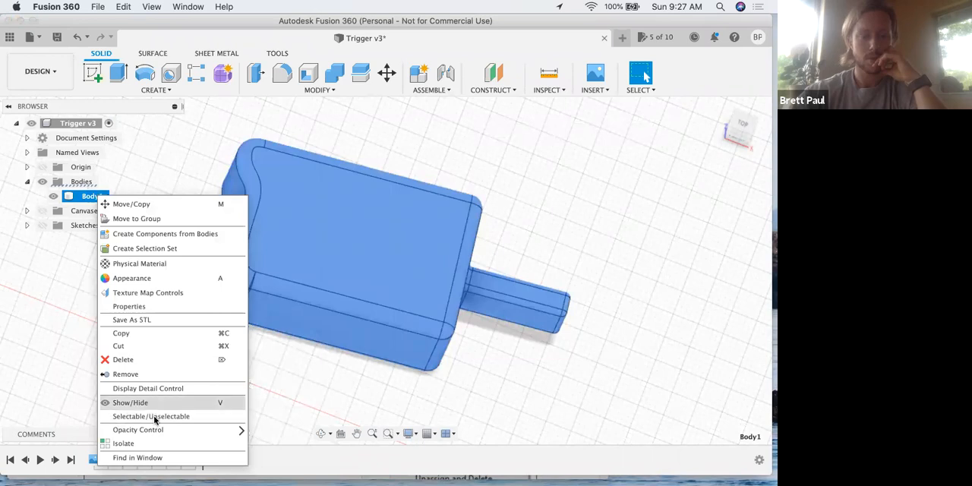
pyautogui.click(146, 306)
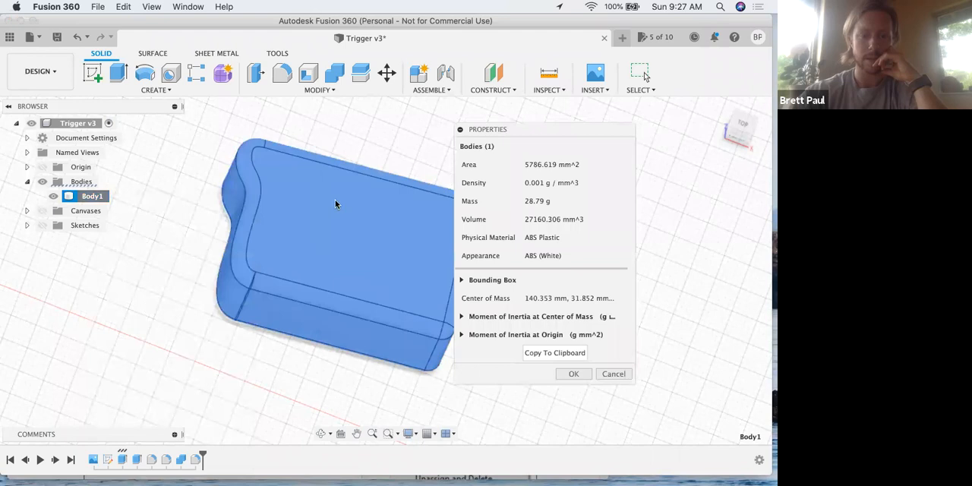
pyautogui.moveTo(549, 133); pyautogui.dragTo(485, 127)
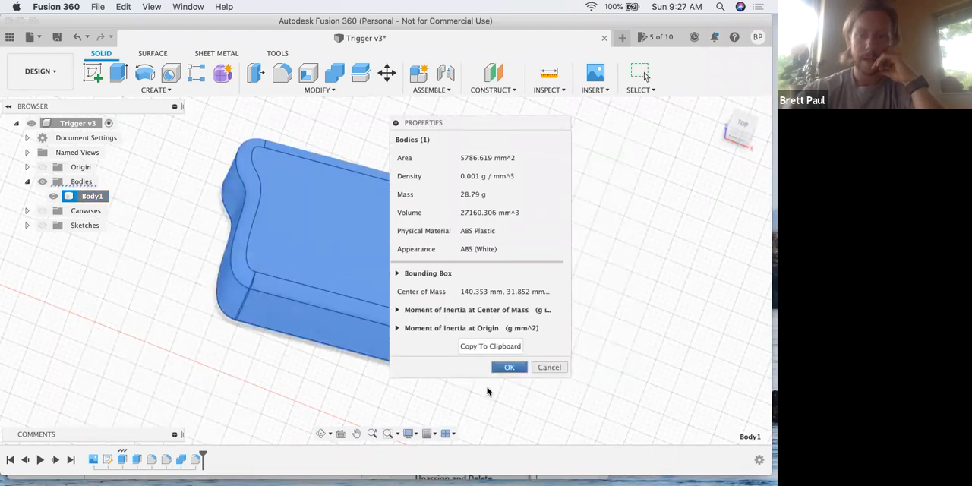
pyautogui.click(490, 346)
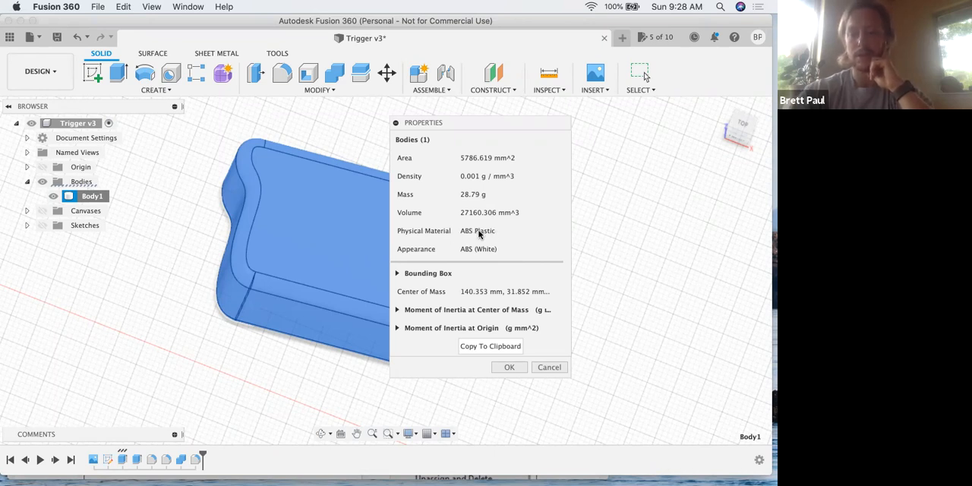
pyautogui.click(509, 367)
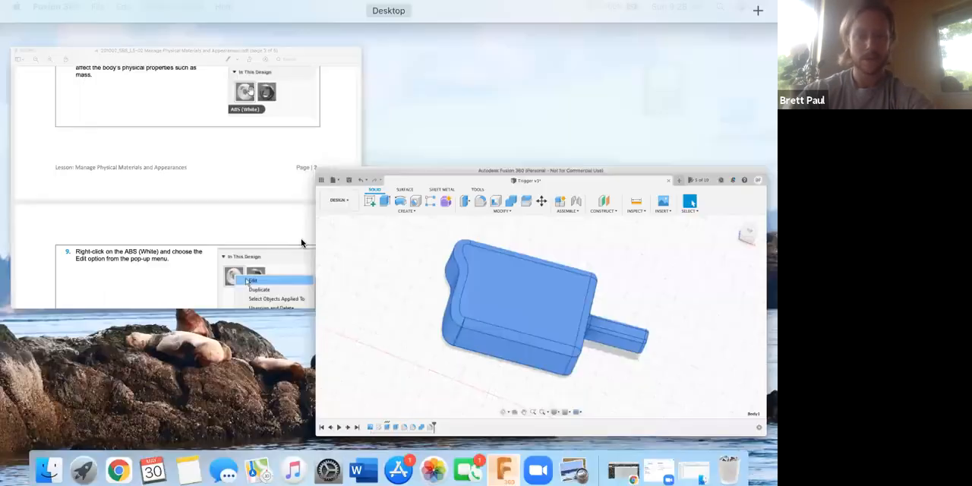
# - Switch to the lesson PDF in Preview and read steps 7 and 8 on the body properties and the Appearance tool
pyautogui.click(342, 295)
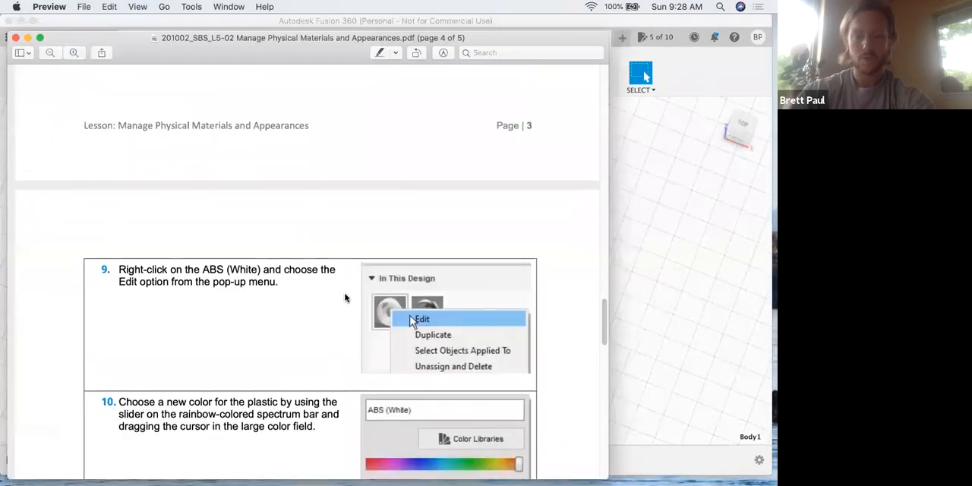
pyautogui.scroll(5, 300, 276)
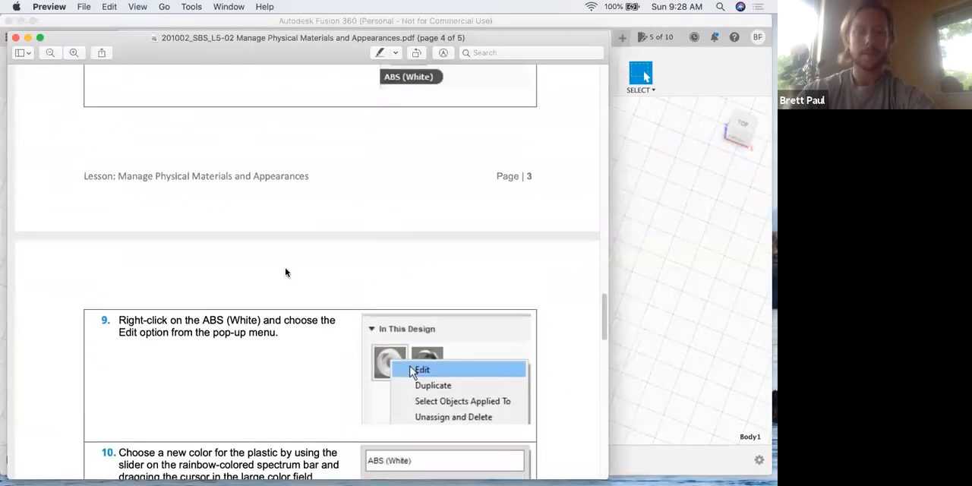
pyautogui.scroll(2, 284, 269)
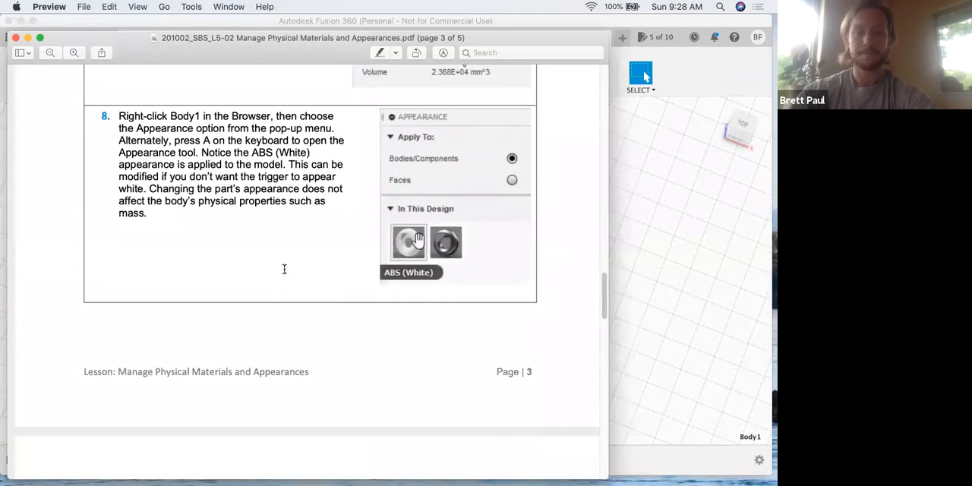
pyautogui.scroll(4, 284, 269)
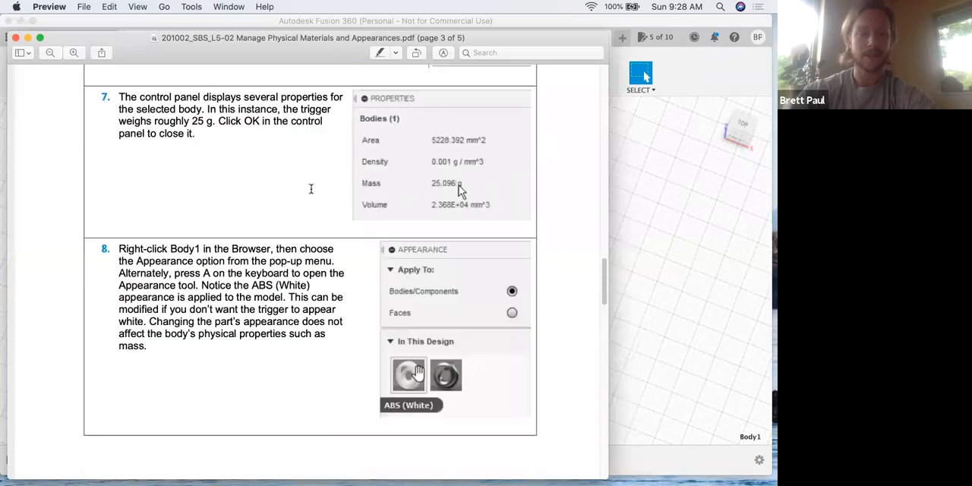
pyautogui.scroll(-2, 299, 260)
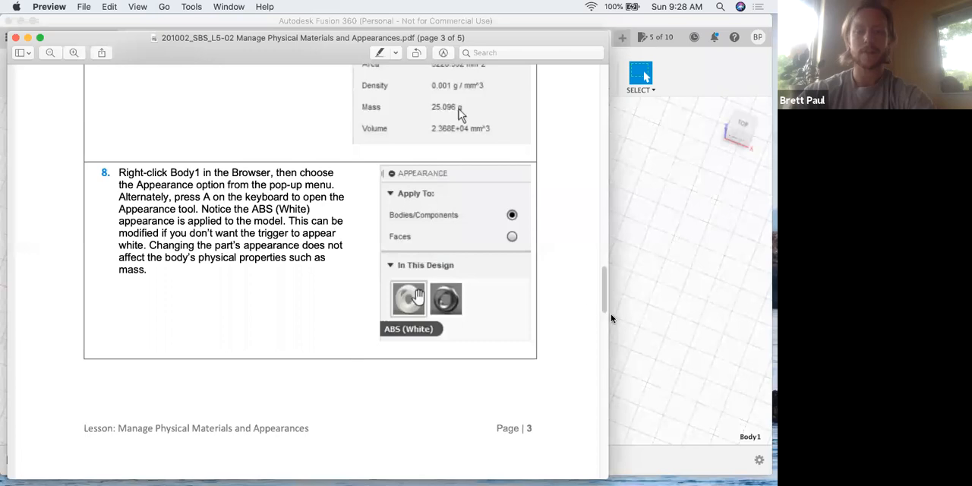
# - Return to Fusion 360, open the Appearance settings for Body1 and move the dialog beside the browser
pyautogui.click(659, 324)
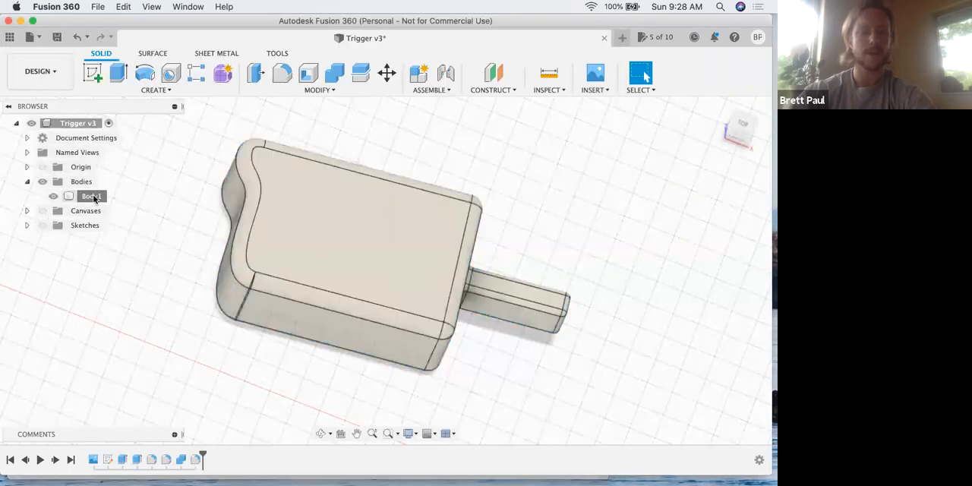
pyautogui.rightClick(93, 196)
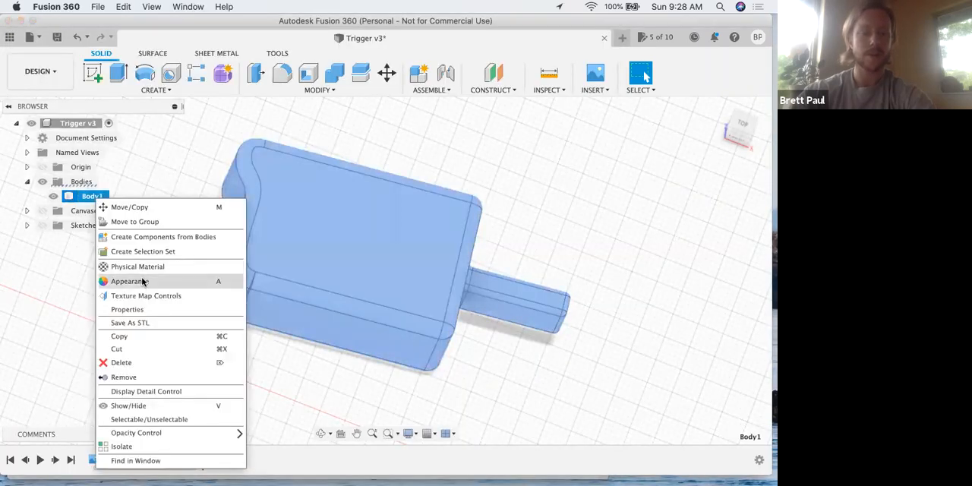
pyautogui.click(182, 282)
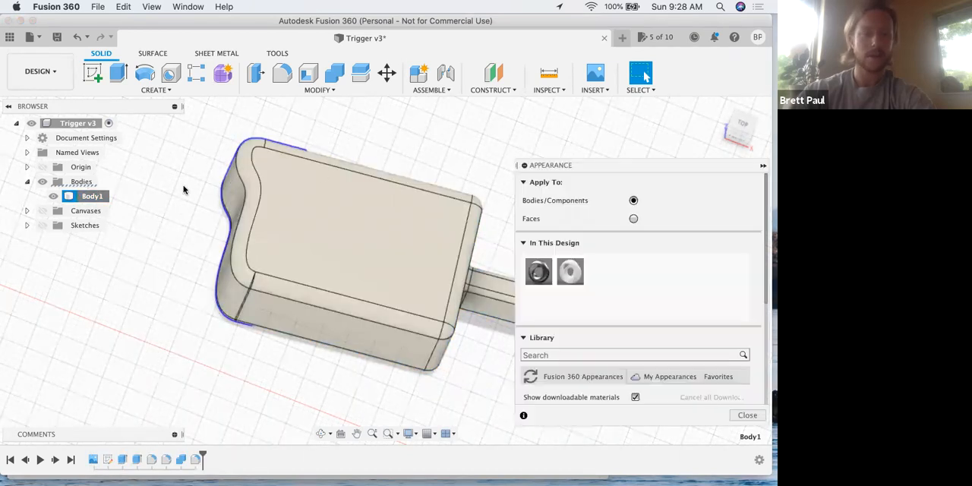
pyautogui.moveTo(577, 168); pyautogui.dragTo(310, 111)
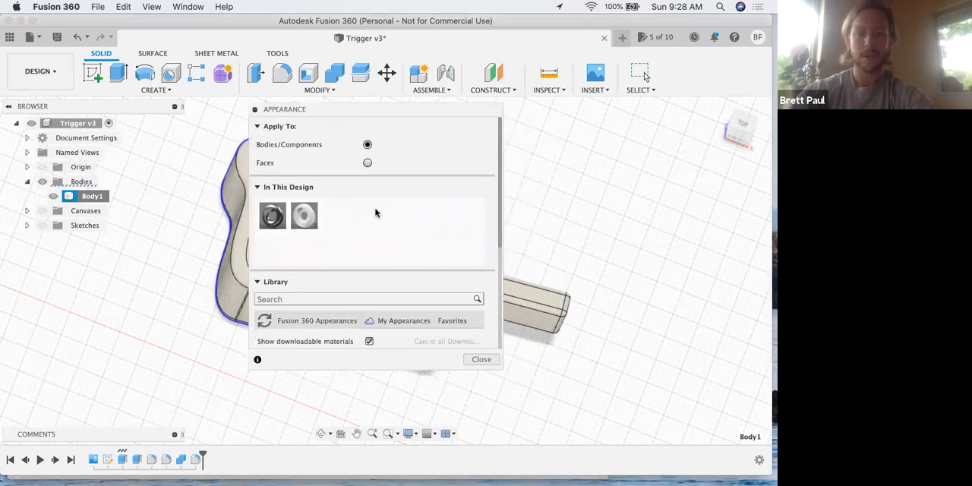
# - Switch to the lesson PDF in Preview and read steps 8 to 10 on editing the ABS (White) appearance color
pyautogui.hotkey('ctrl', 'Up')
pyautogui.click(305, 241)
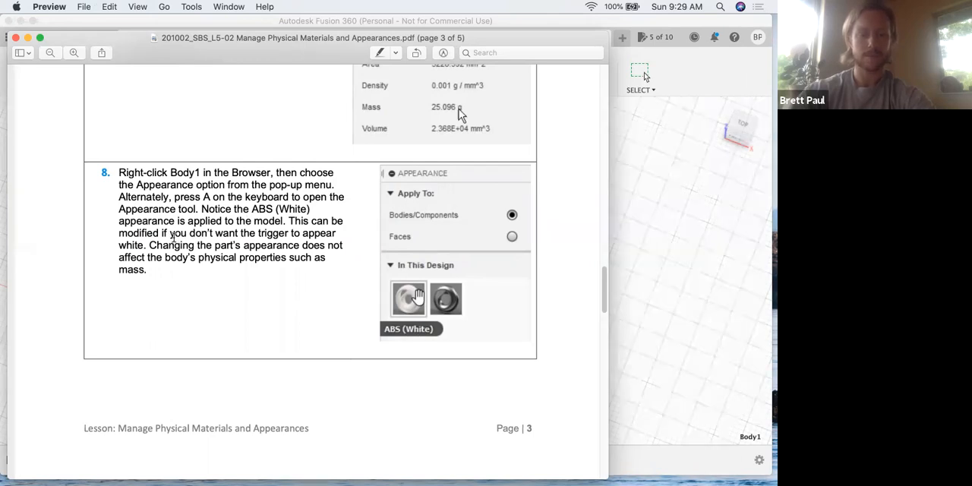
pyautogui.scroll(-10, 174, 238)
pyautogui.hotkey('ctrl', 'Up')
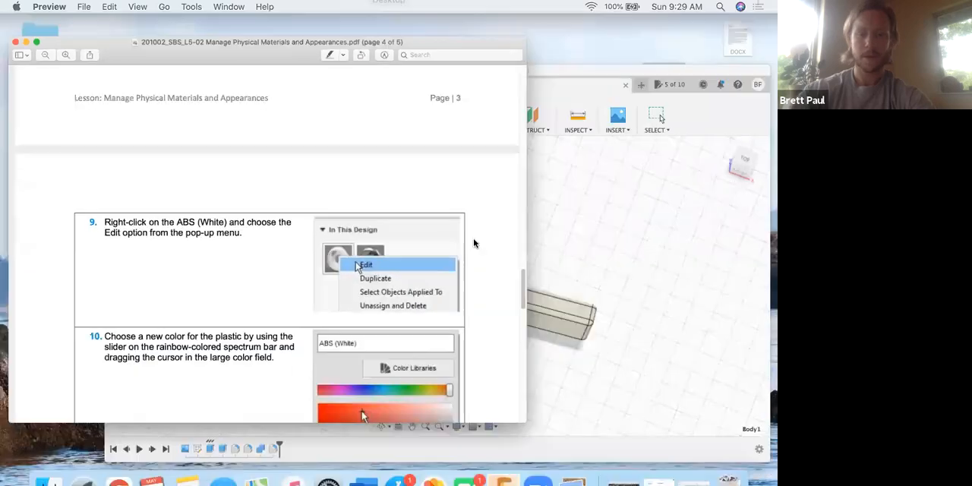
# - Return to Fusion 360 and edit the ABS (White) appearance in this design, setting its color to orange, RGB 188, 106, 43
pyautogui.click(476, 252)
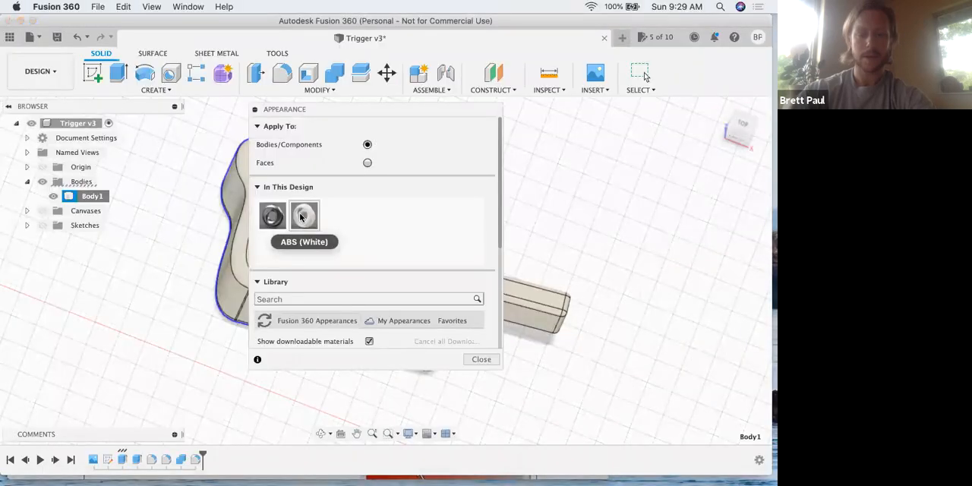
pyautogui.rightClick(301, 217)
pyautogui.click(325, 221)
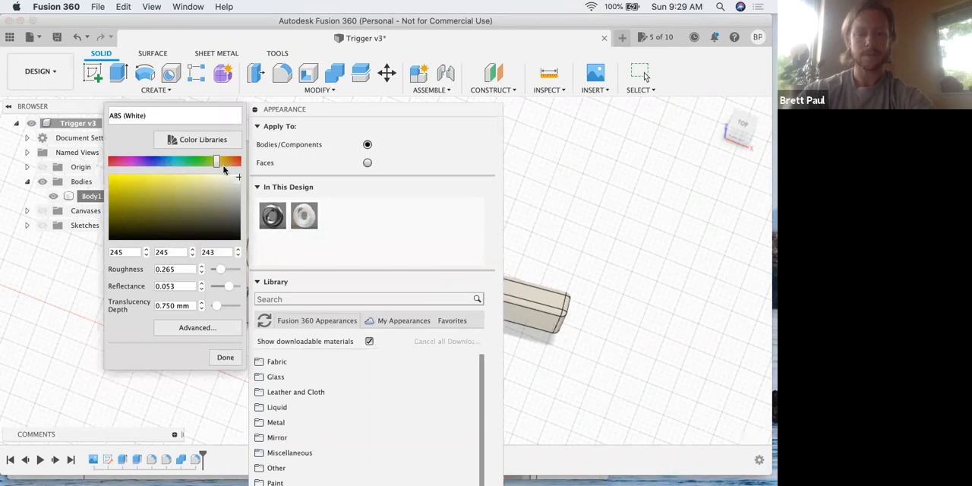
pyautogui.moveTo(218, 162)
pyautogui.mouseDown()
pyautogui.moveTo(187, 166)
pyautogui.moveTo(229, 164)
pyautogui.mouseUp()
pyautogui.click(187, 189)
pyautogui.click(186, 191)
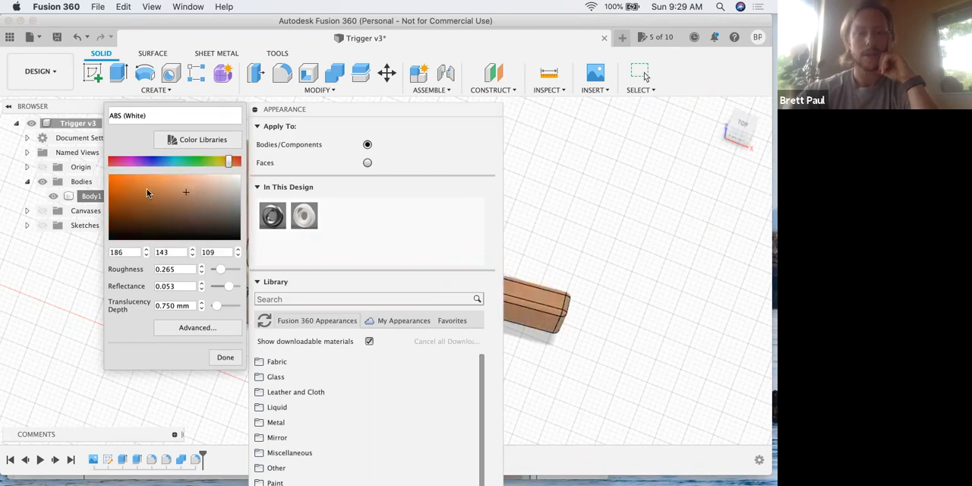
pyautogui.click(137, 193)
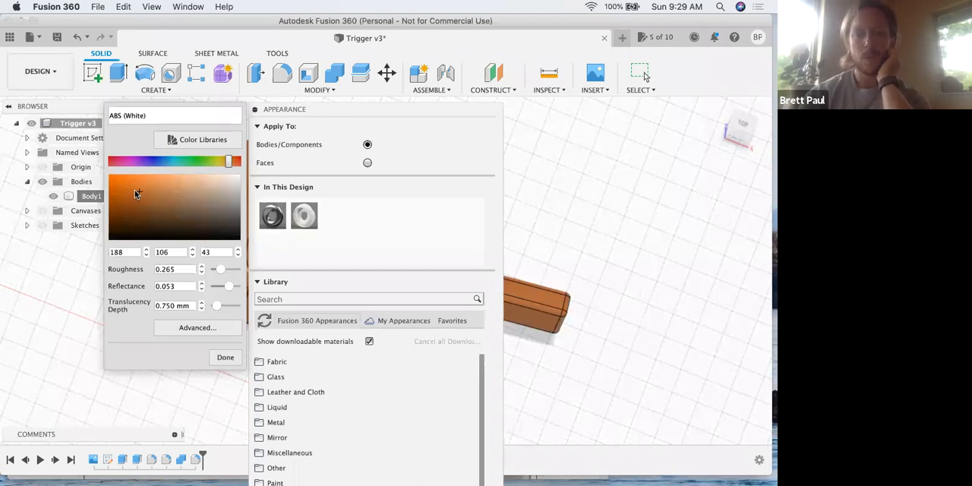
# - Shift the hue of the ABS (White) appearance to green, RGB 43, 188, 63, and accept the edit
pyautogui.moveTo(214, 162); pyautogui.dragTo(189, 161)
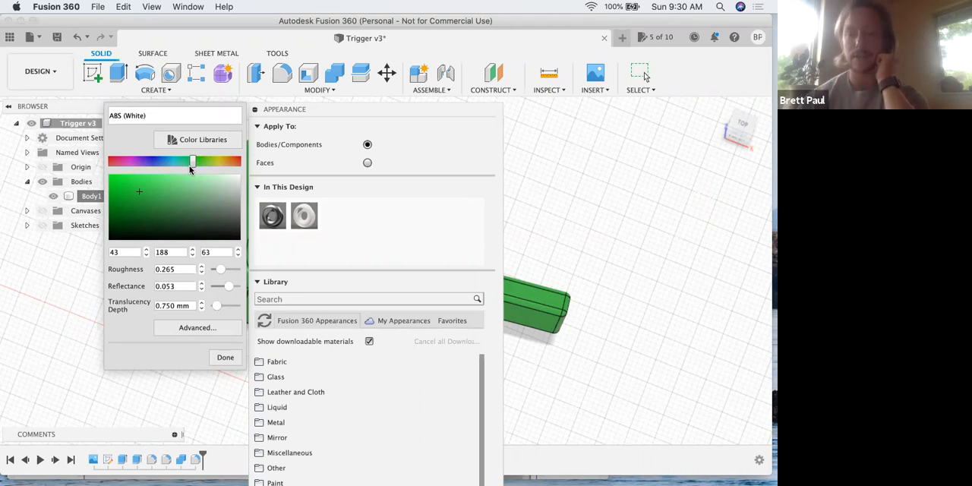
pyautogui.click(228, 359)
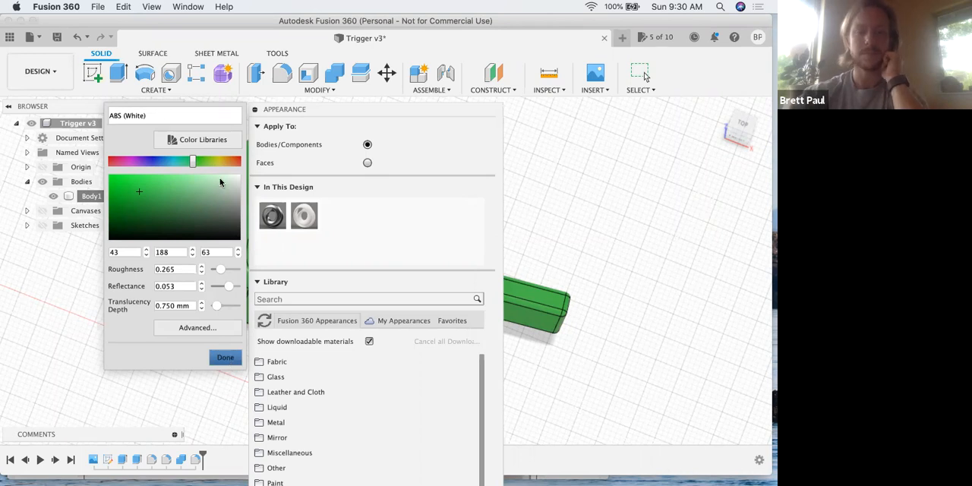
pyautogui.click(230, 356)
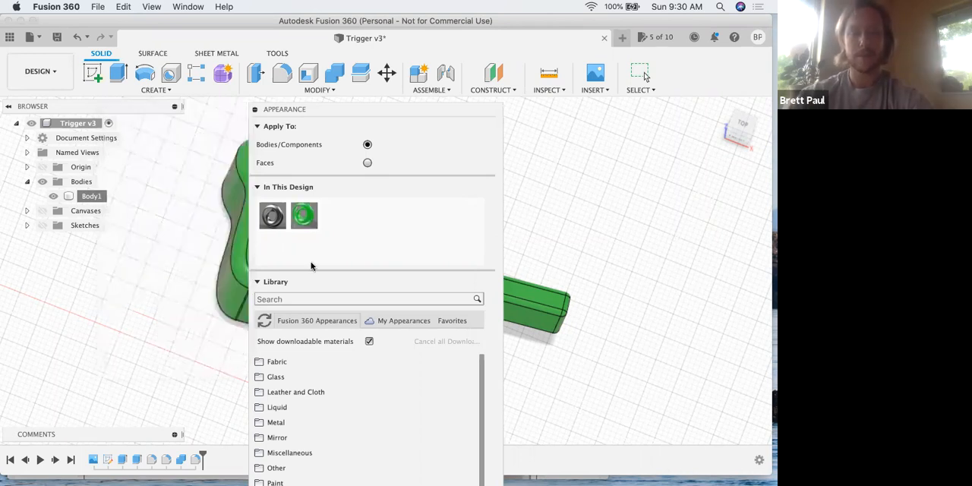
# - Switch to the lesson PDF in Preview and read steps 9 to 11 on choosing a color and the advanced options
pyautogui.hotkey('ctrl', 'Up')
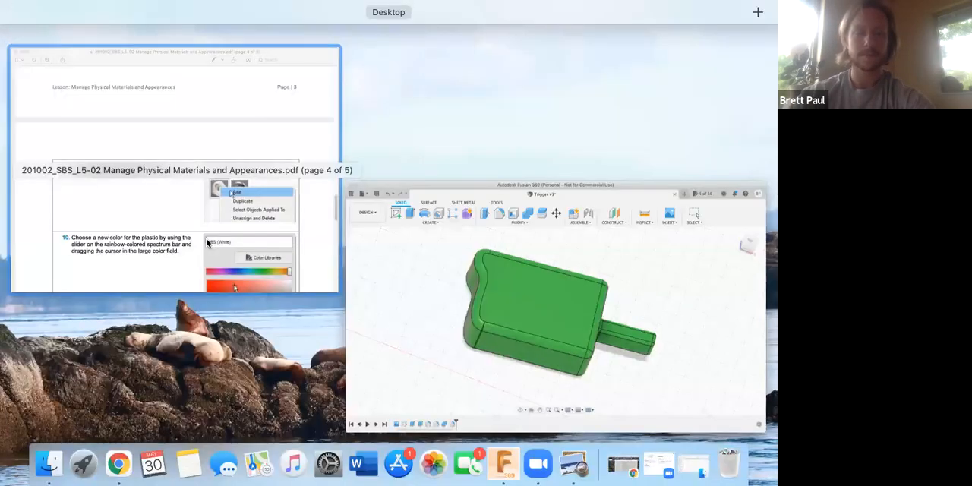
pyautogui.click(206, 238)
pyautogui.scroll(-2, 223, 277)
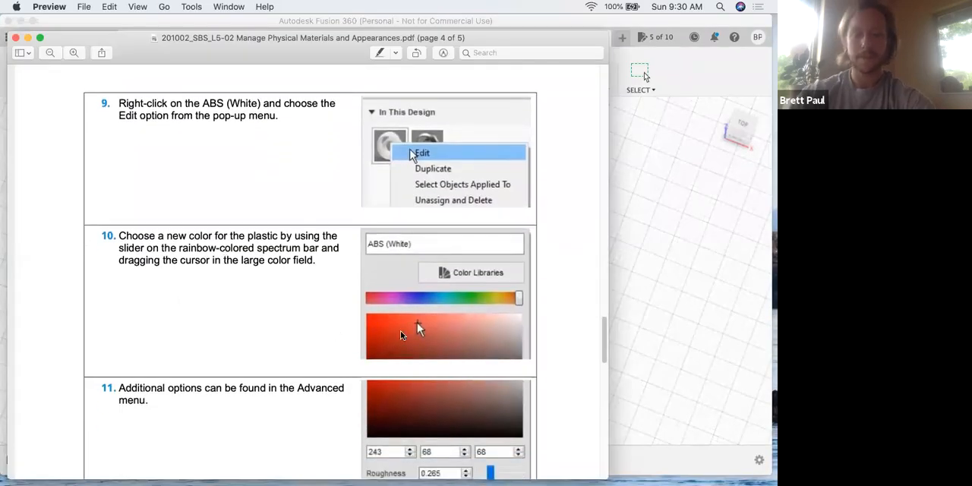
pyautogui.scroll(-2, 294, 295)
pyautogui.scroll(-3, 294, 294)
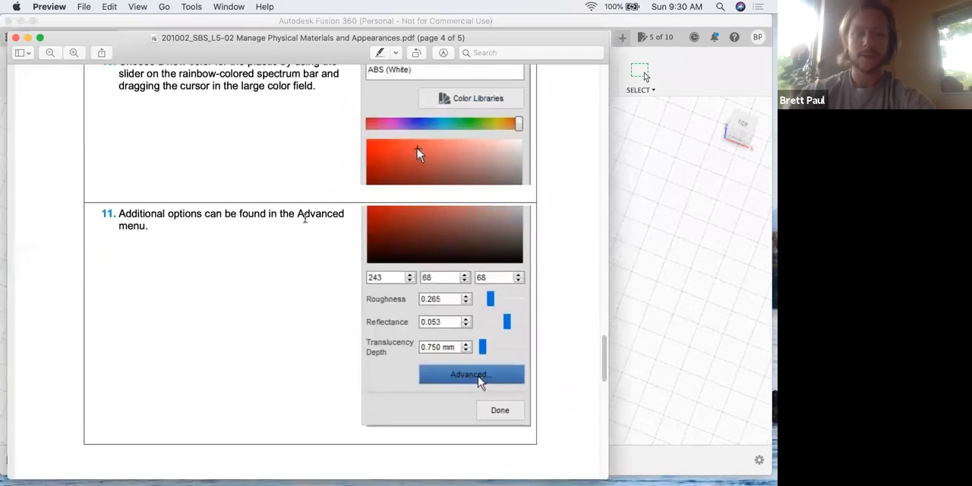
pyautogui.scroll(-6, 297, 281)
pyautogui.scroll(4, 285, 281)
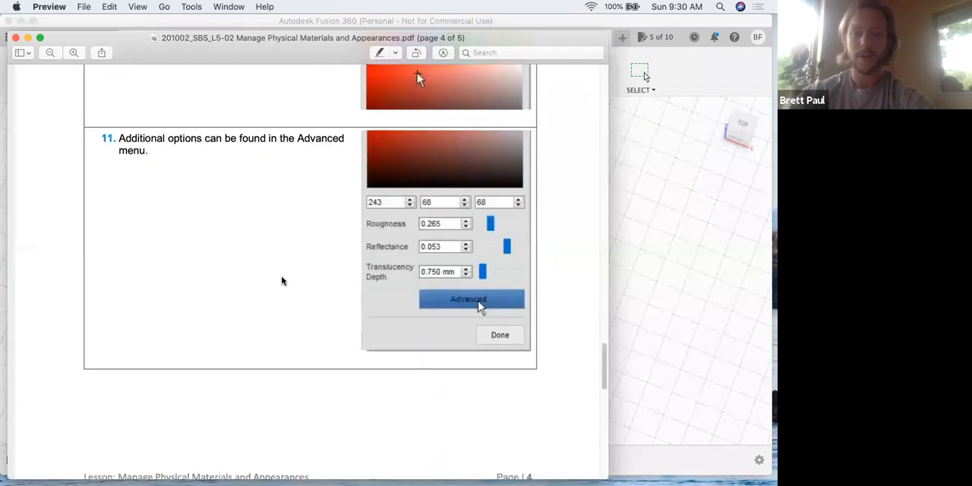
# - Return to Fusion 360, examine the advanced material options of the green ABS (White) appearance, and cancel without changing anything
pyautogui.hotkey('ctrl', 'Up')
pyautogui.click(339, 283)
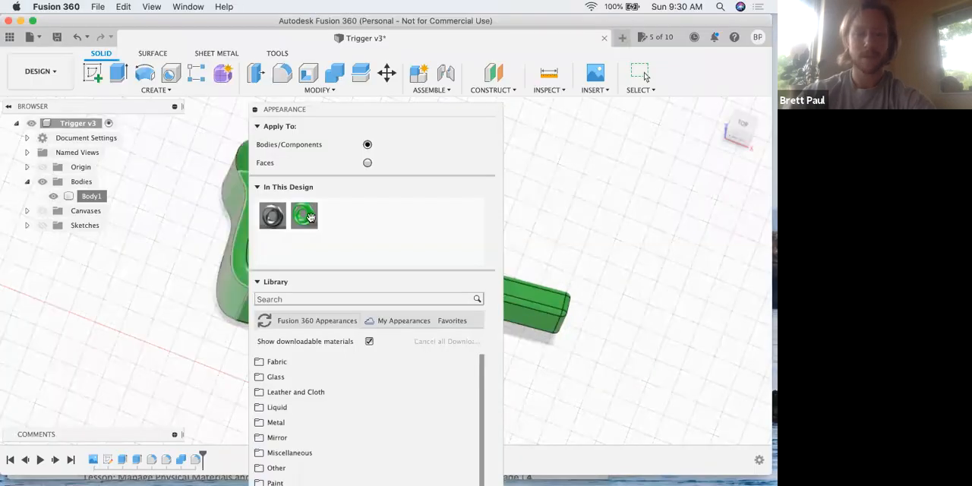
pyautogui.rightClick(306, 219)
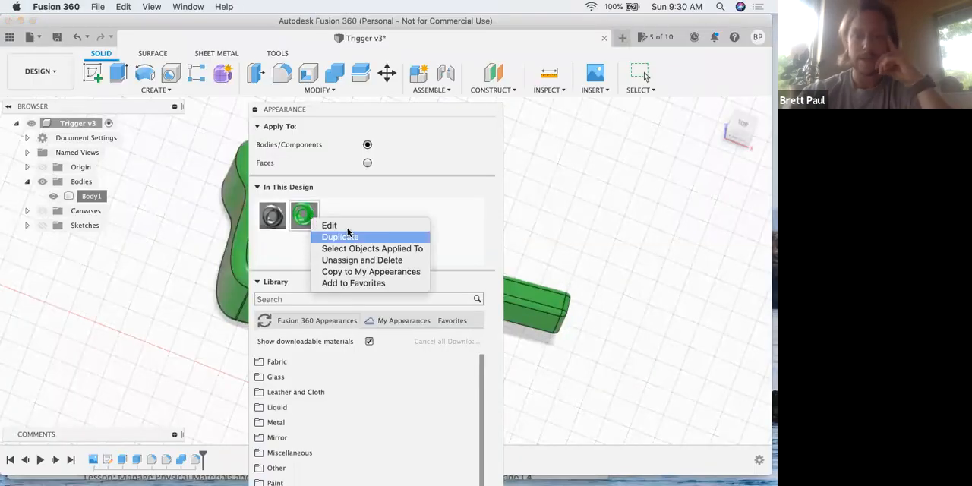
pyautogui.click(332, 226)
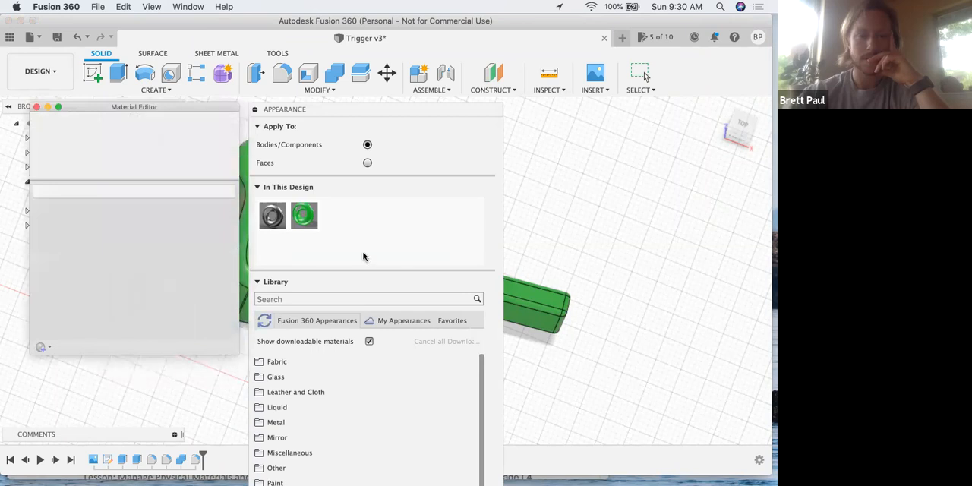
pyautogui.moveTo(190, 109); pyautogui.dragTo(194, 95)
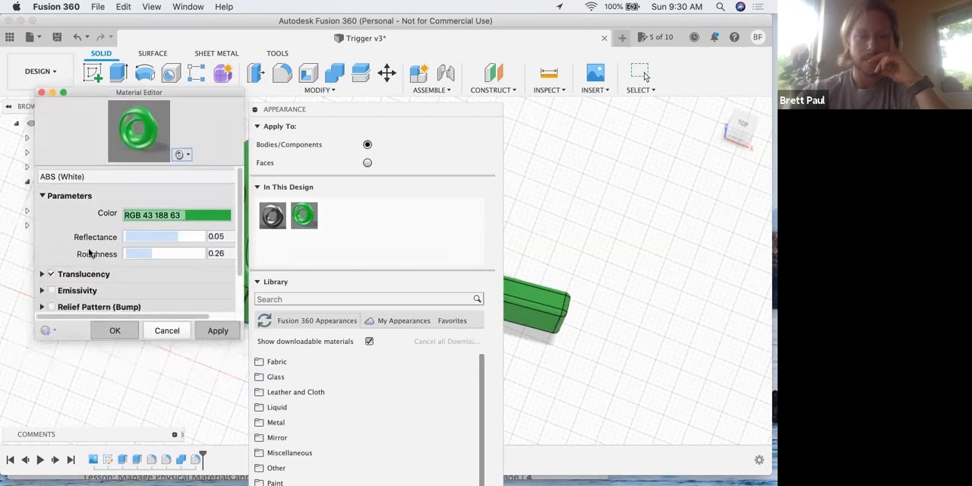
pyautogui.scroll(-3, 78, 227)
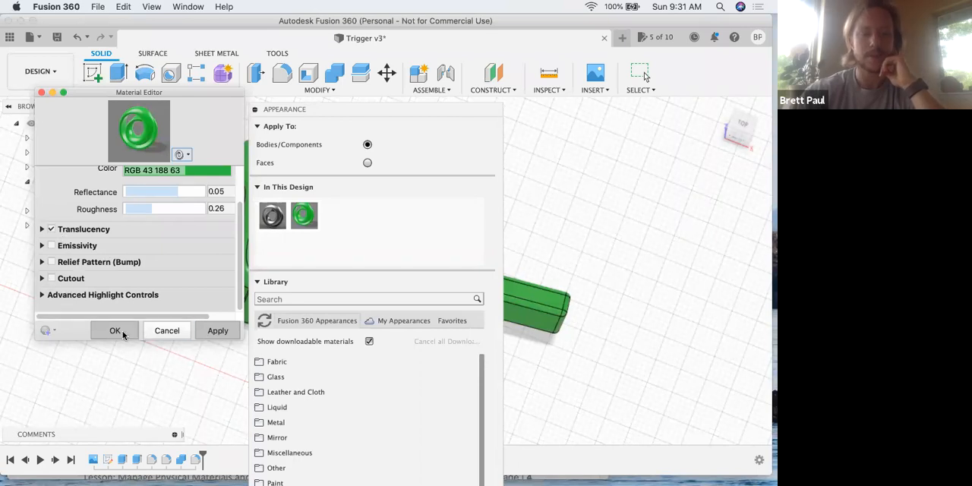
pyautogui.click(167, 332)
# - Collapse the Appearance dialog to view the whole recolored trigger, and switch to the lesson PDF in Preview to read steps 12 to 14
pyautogui.moveTo(308, 113); pyautogui.dragTo(347, 111)
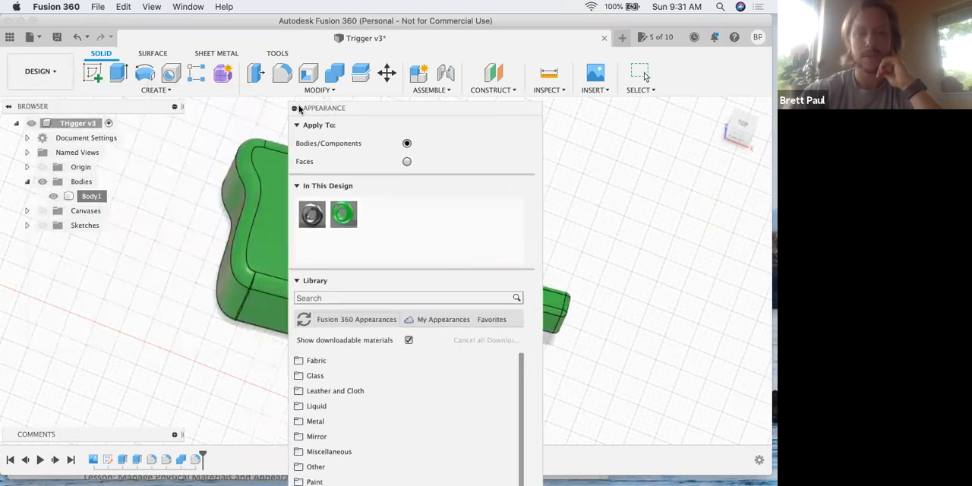
pyautogui.click(295, 109)
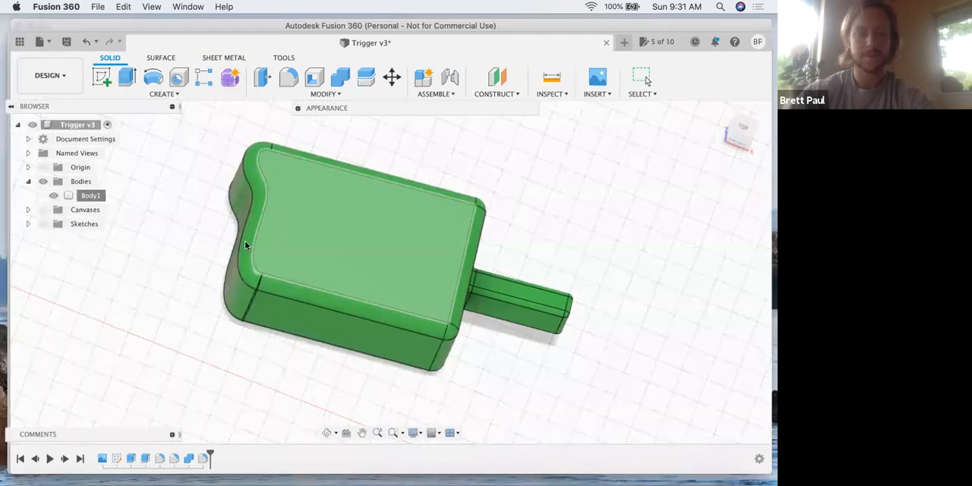
pyautogui.hotkey('ctrl', 'Up')
pyautogui.click(252, 253)
pyautogui.scroll(-6, 252, 253)
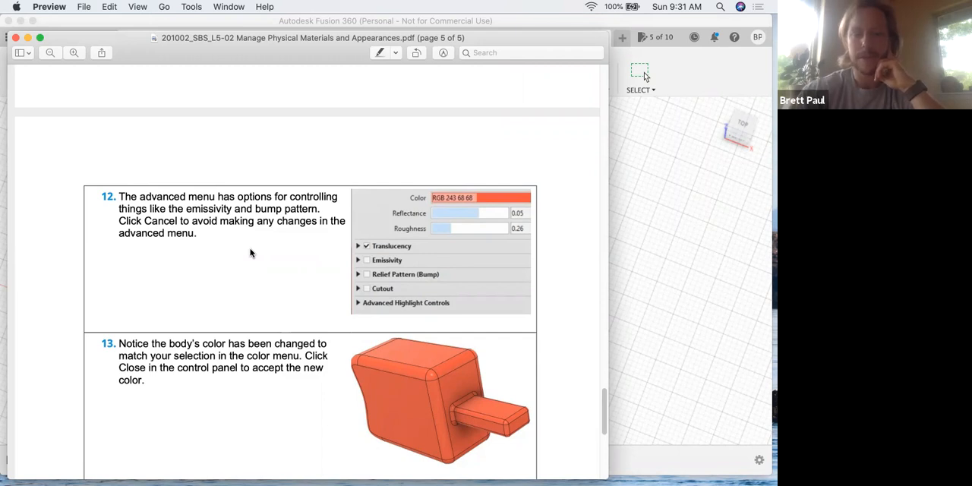
pyautogui.scroll(-3, 275, 259)
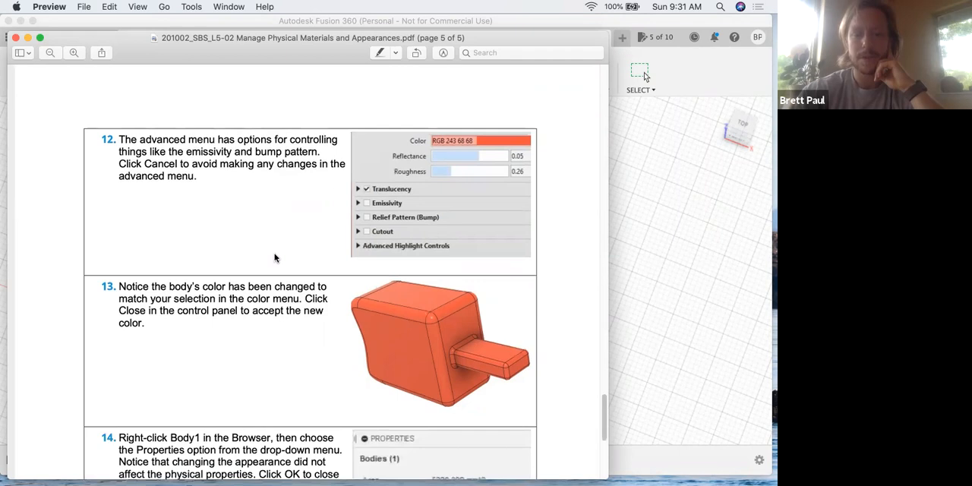
# - Read steps 13 to 15 of the lesson PDF on accepting the new color and rechecking the body's properties
pyautogui.scroll(-3, 243, 258)
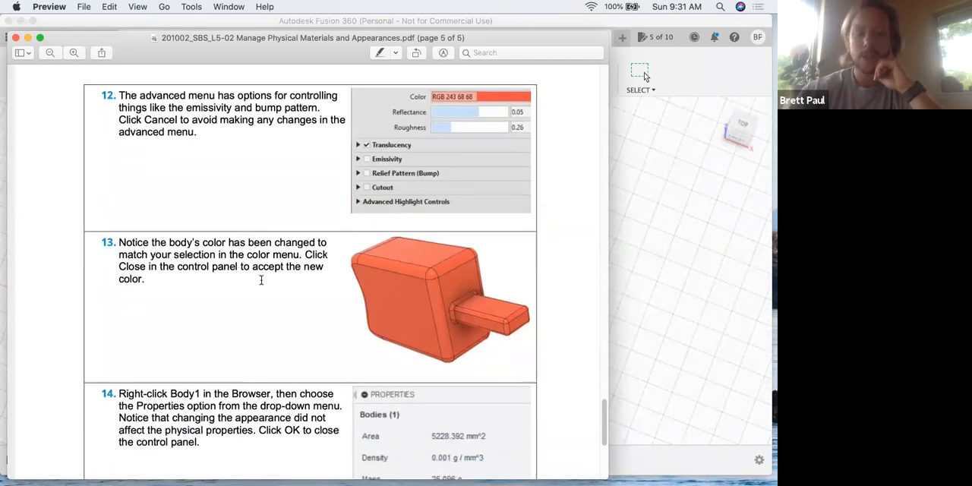
pyautogui.scroll(-1, 220, 280)
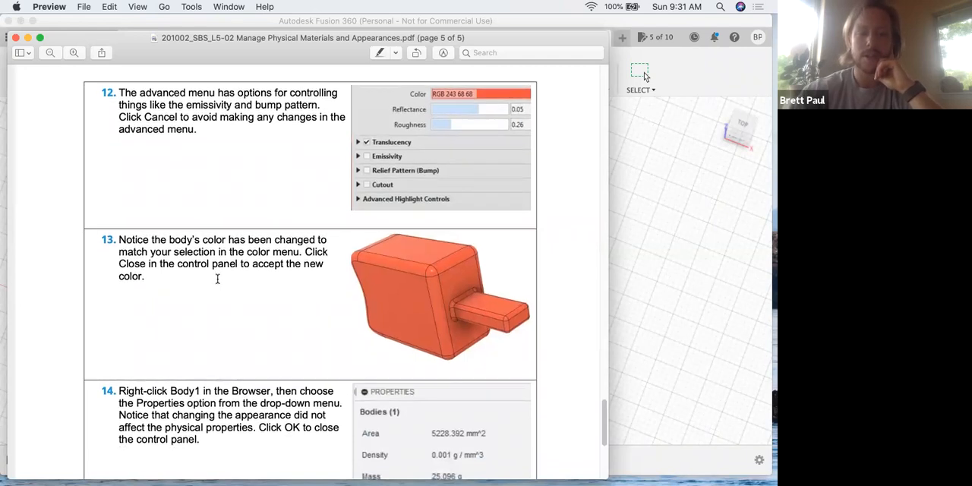
pyautogui.scroll(-2, 218, 280)
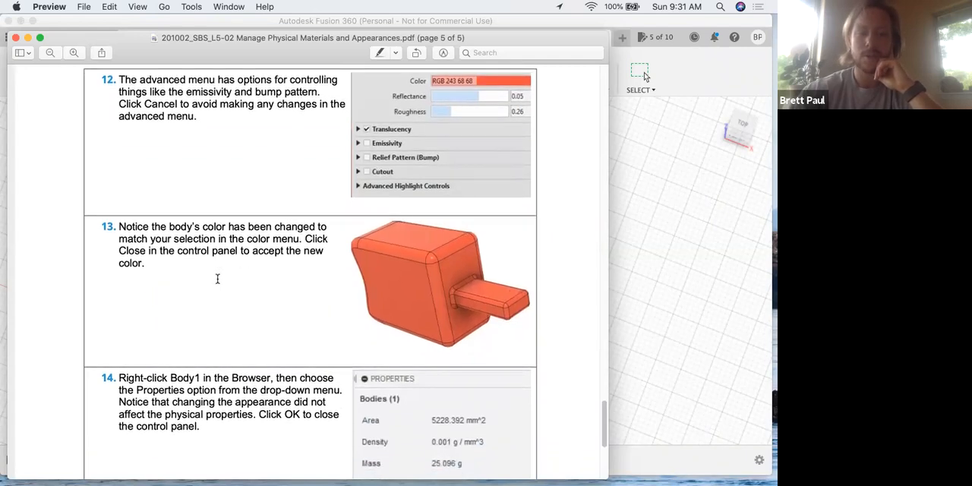
pyautogui.scroll(-2, 217, 279)
pyautogui.scroll(-10, 217, 278)
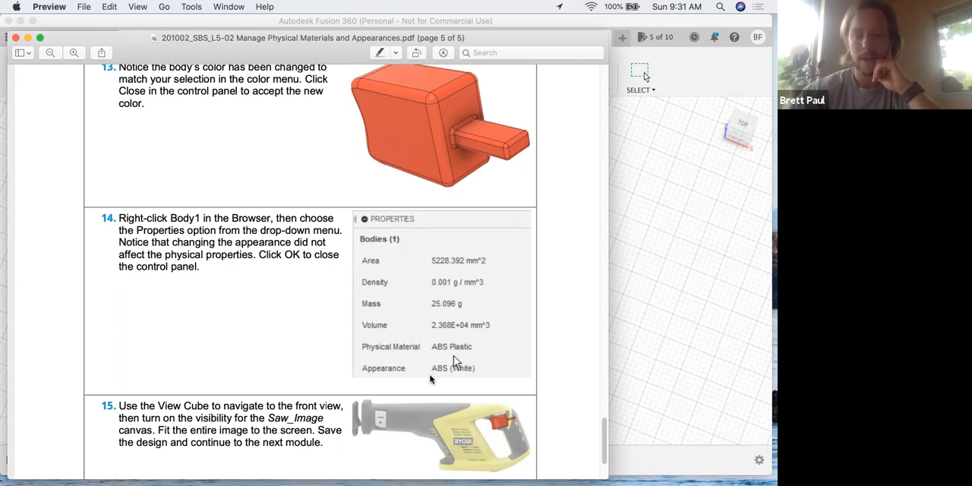
# - Switch to Fusion 360, examine the physical properties, material and appearance of Body1, and close the Properties dialog
pyautogui.press('super+Tab')
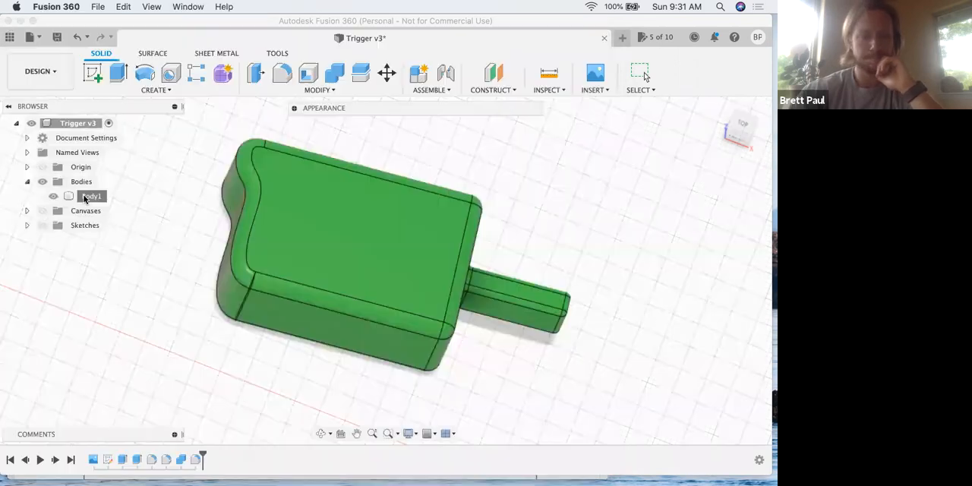
pyautogui.click(89, 196)
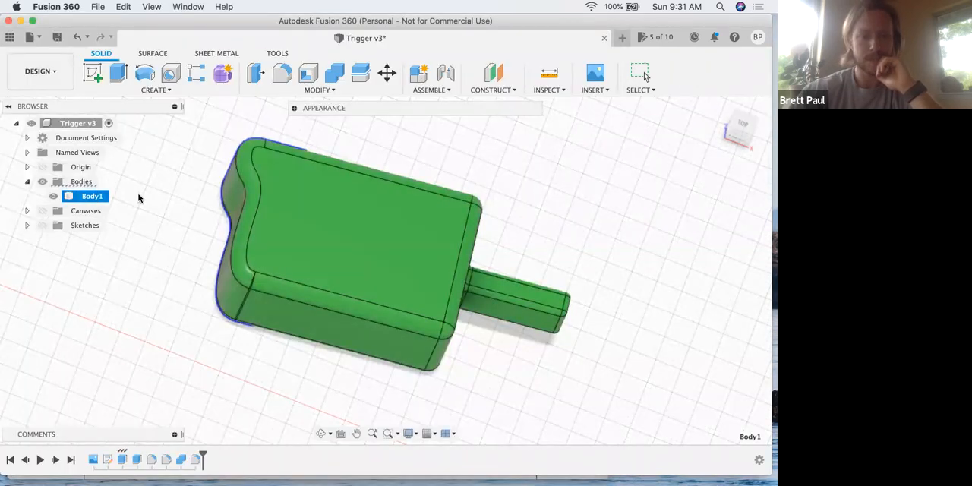
pyautogui.rightClick(99, 199)
pyautogui.click(133, 322)
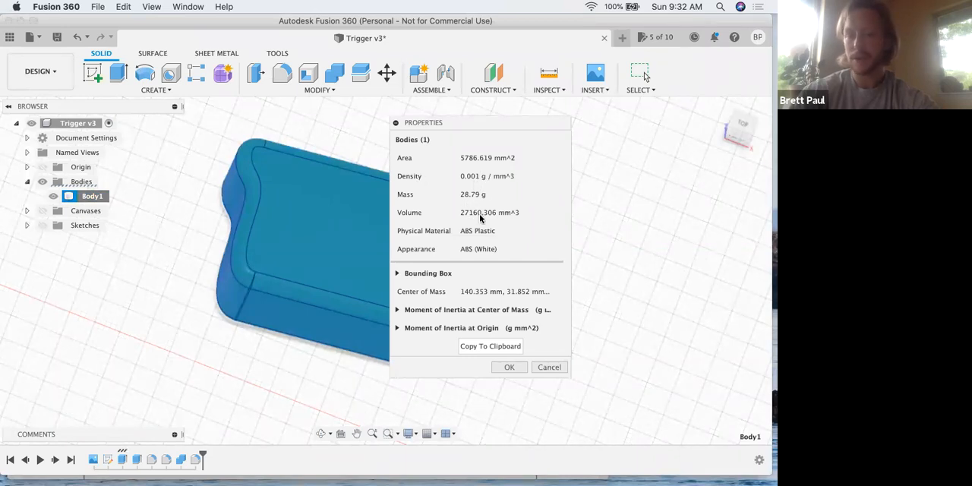
pyautogui.click(507, 367)
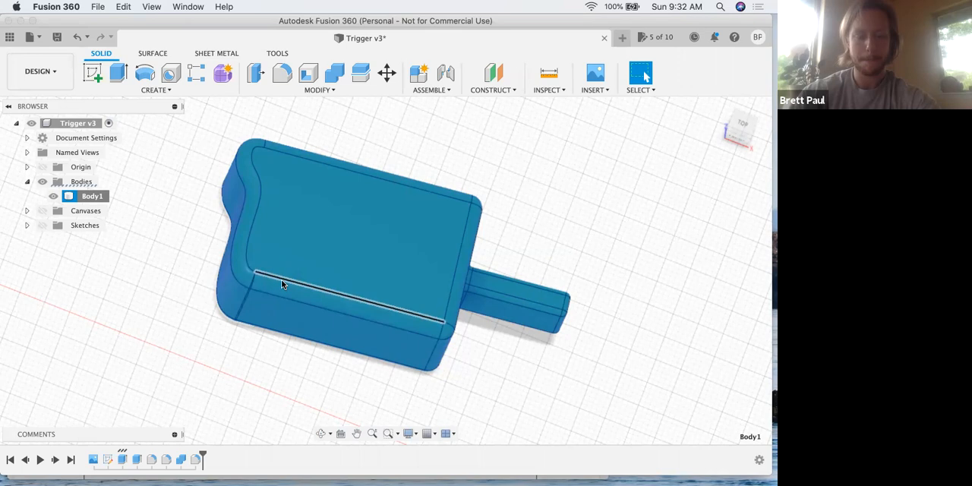
# - Switch to the lesson PDF in Preview, read step 15 on the canvas and final view, and return to Fusion 360
pyautogui.hotkey('ctrl', 'Up')
pyautogui.click(239, 259)
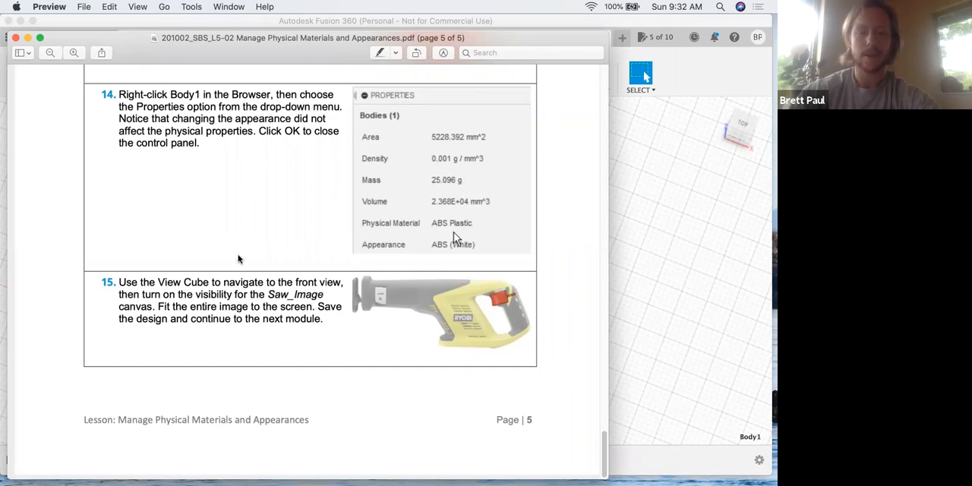
pyautogui.click(712, 343)
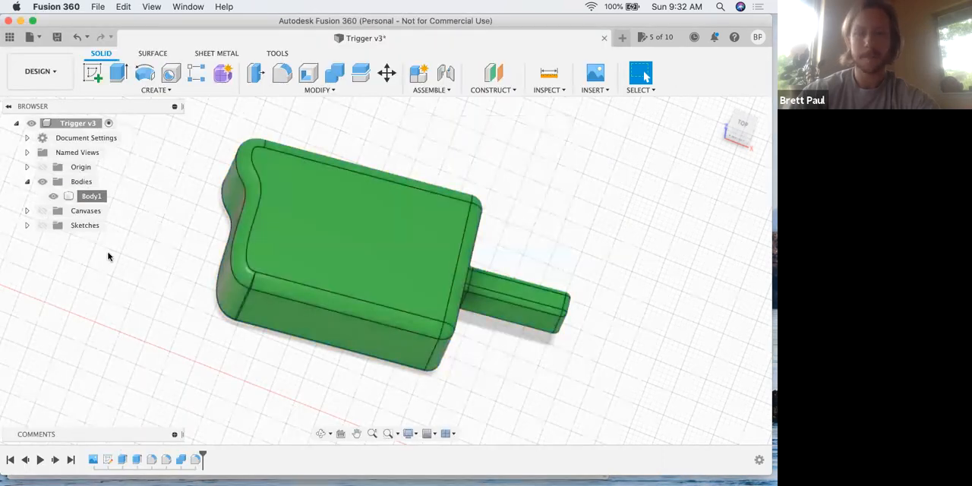
# - Deselect Body1, collapse the Bodies folder, and turn on the visibility of the Saw_Image canvas
pyautogui.click(326, 366)
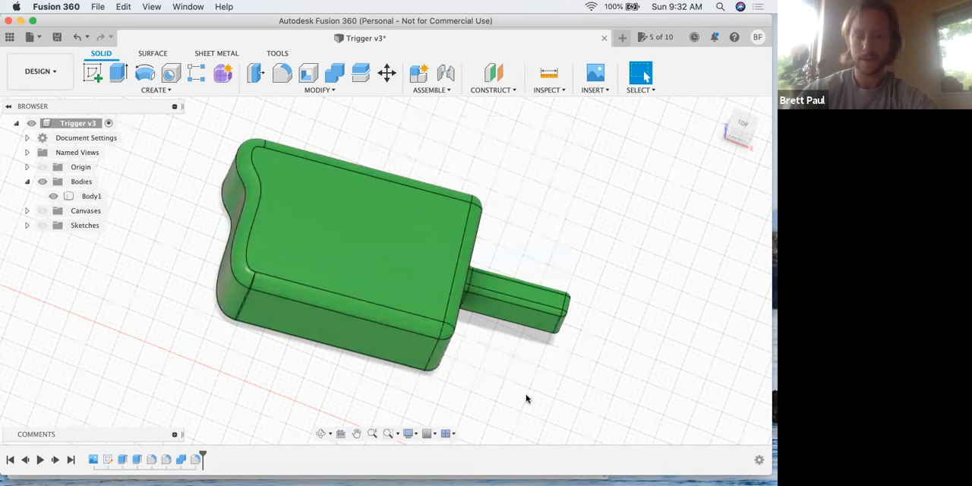
pyautogui.click(29, 183)
pyautogui.click(28, 196)
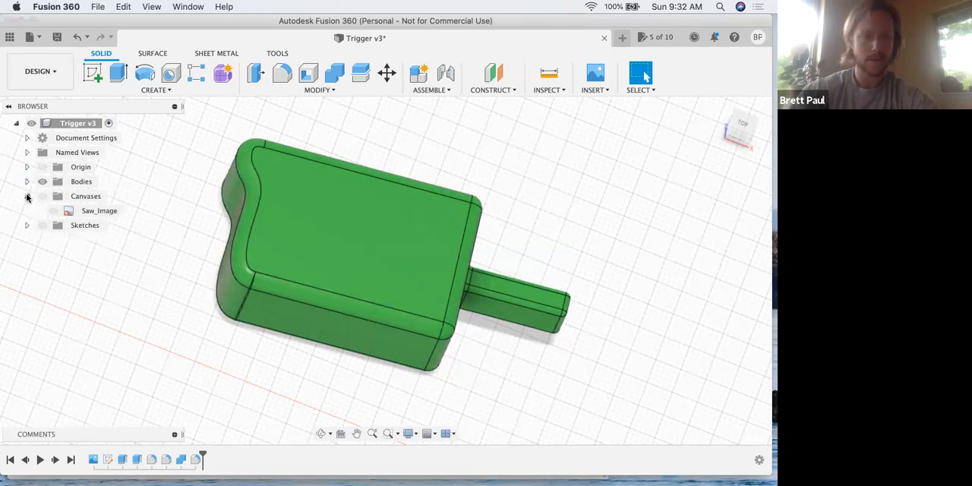
pyautogui.click(52, 210)
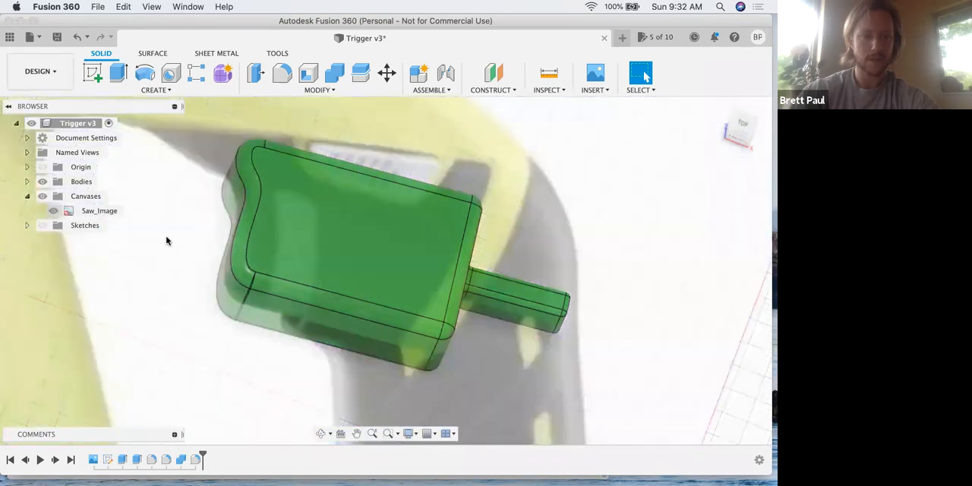
# - Fit the whole saw image in view and orient the model squarely to the Top view, centred on screen
pyautogui.click(397, 434)
pyautogui.click(399, 461)
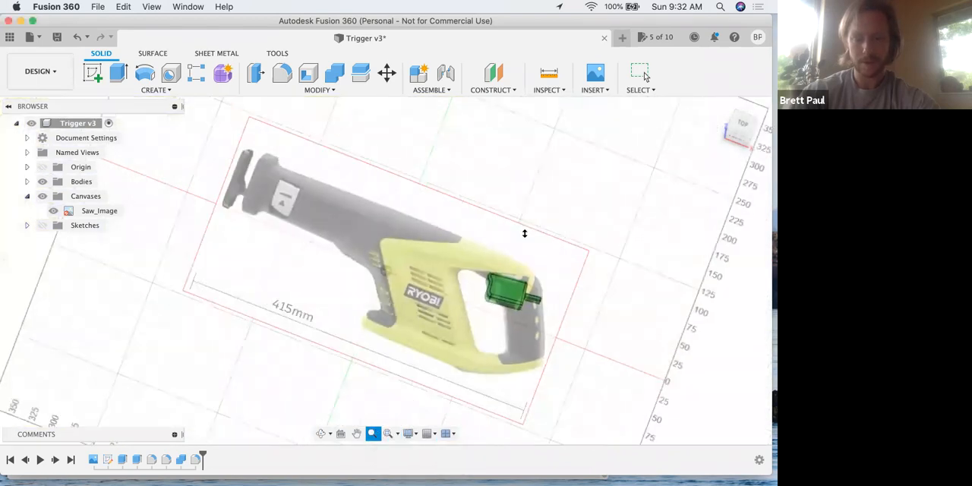
pyautogui.click(735, 138)
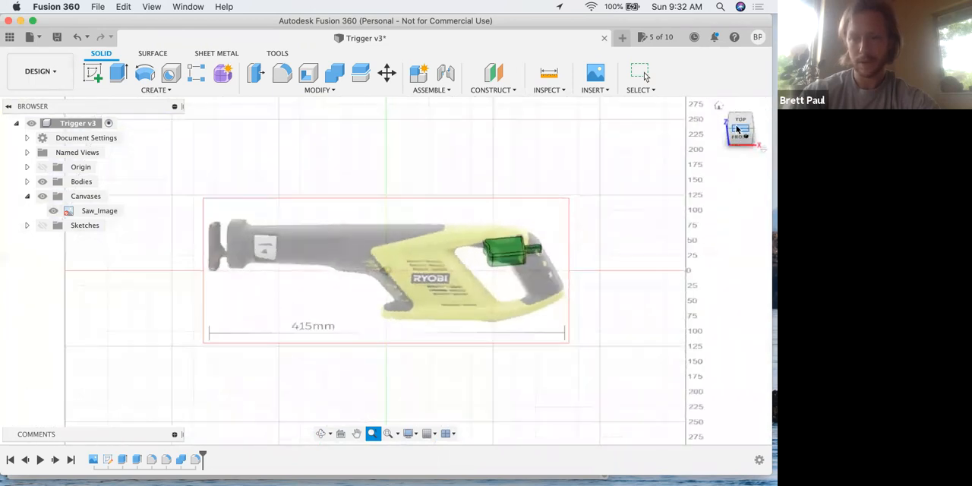
pyautogui.click(738, 125)
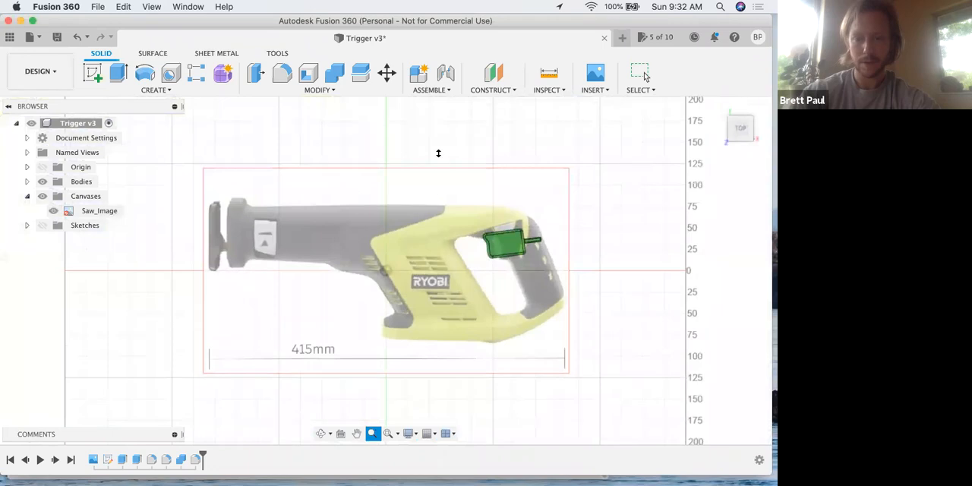
pyautogui.moveTo(440, 133); pyautogui.dragTo(438, 119, button='middle')
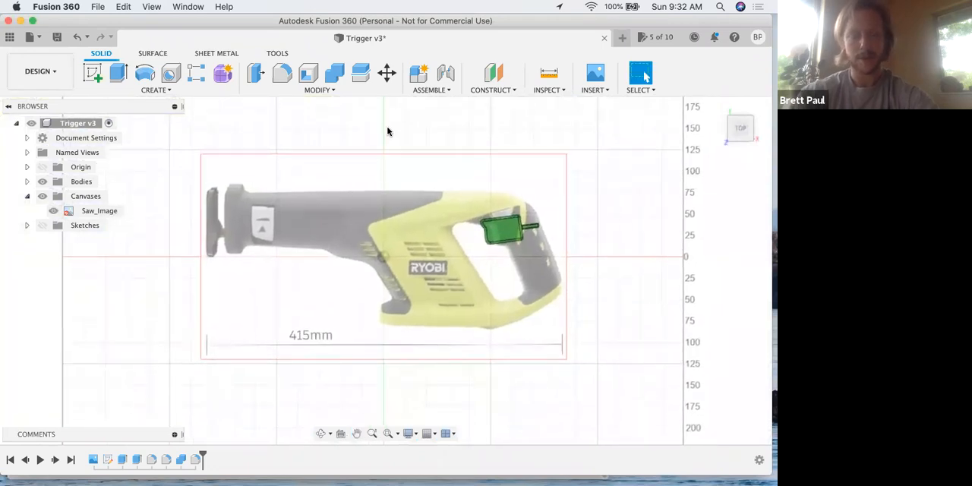
# - Save the Trigger design as a new version with the description User Saved
pyautogui.press('super+s')
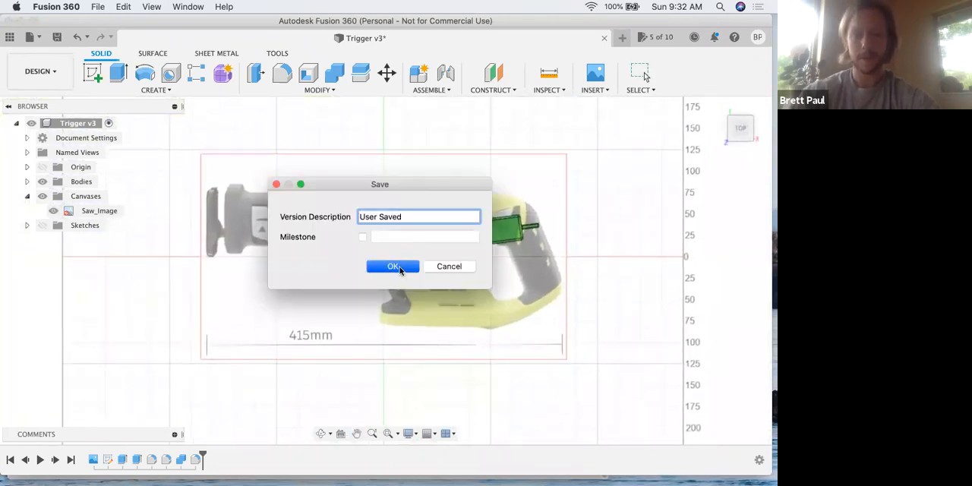
pyautogui.click(393, 266)
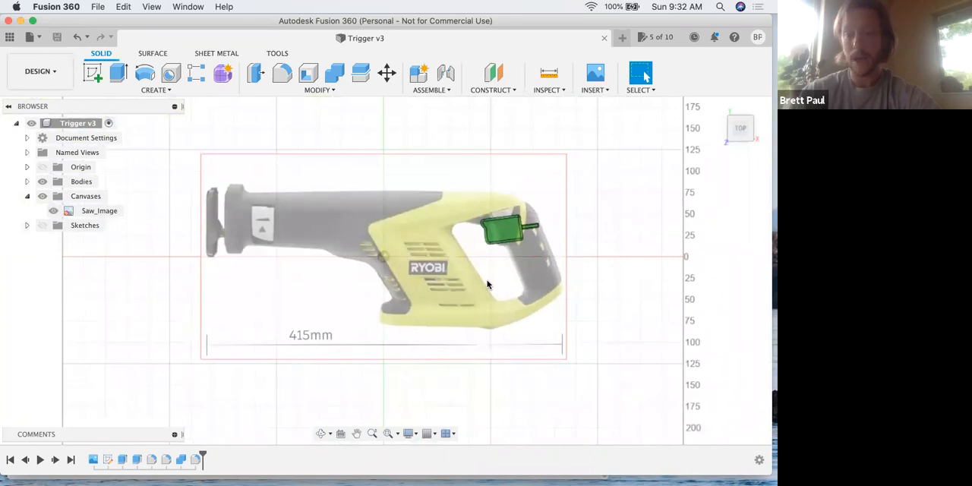